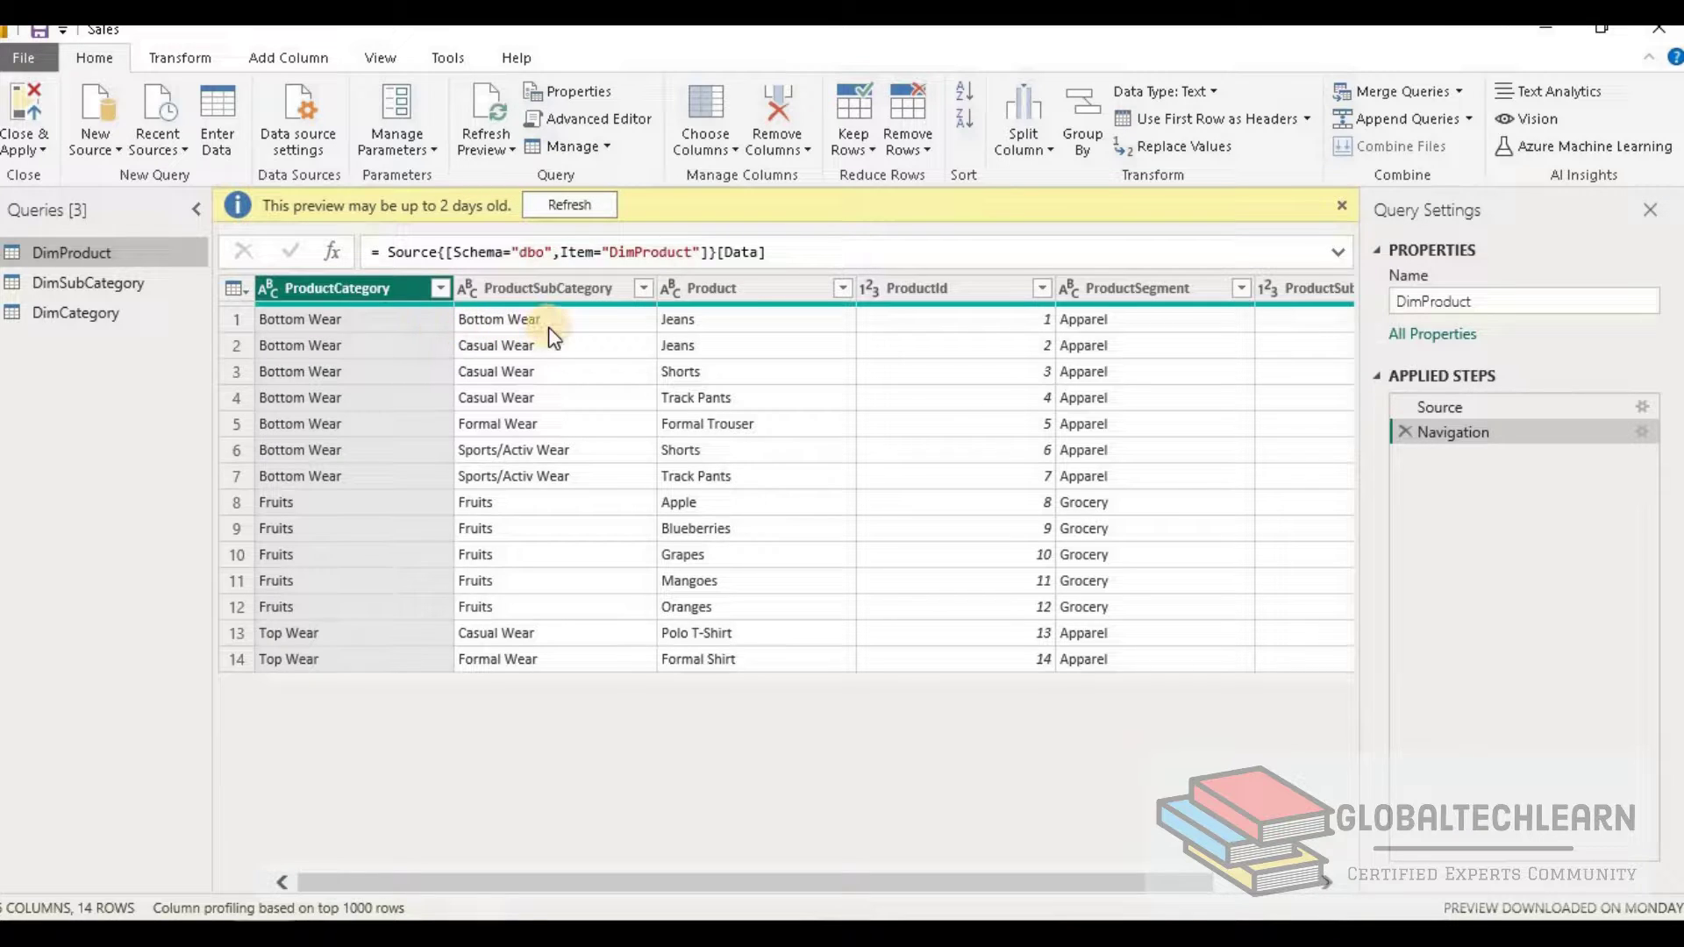
- Review DimProduct's Product and ProductSubCategoryId values, then switch to the DimSubCategory query
click(712, 659)
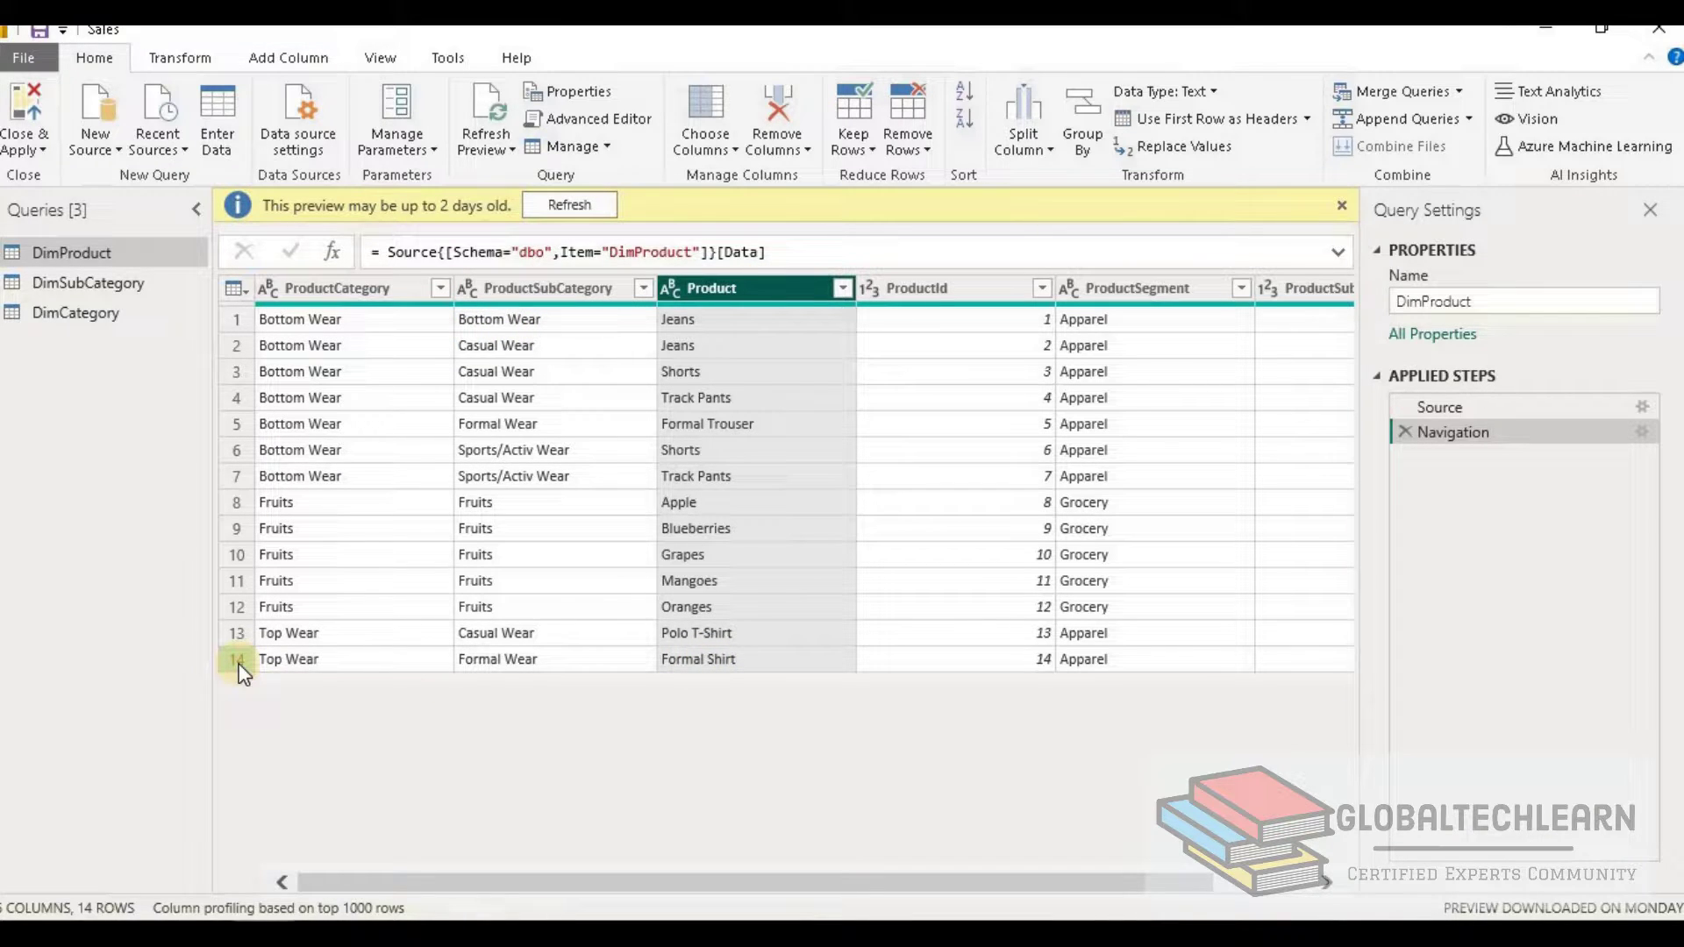
scroll(681, 487, right, 3)
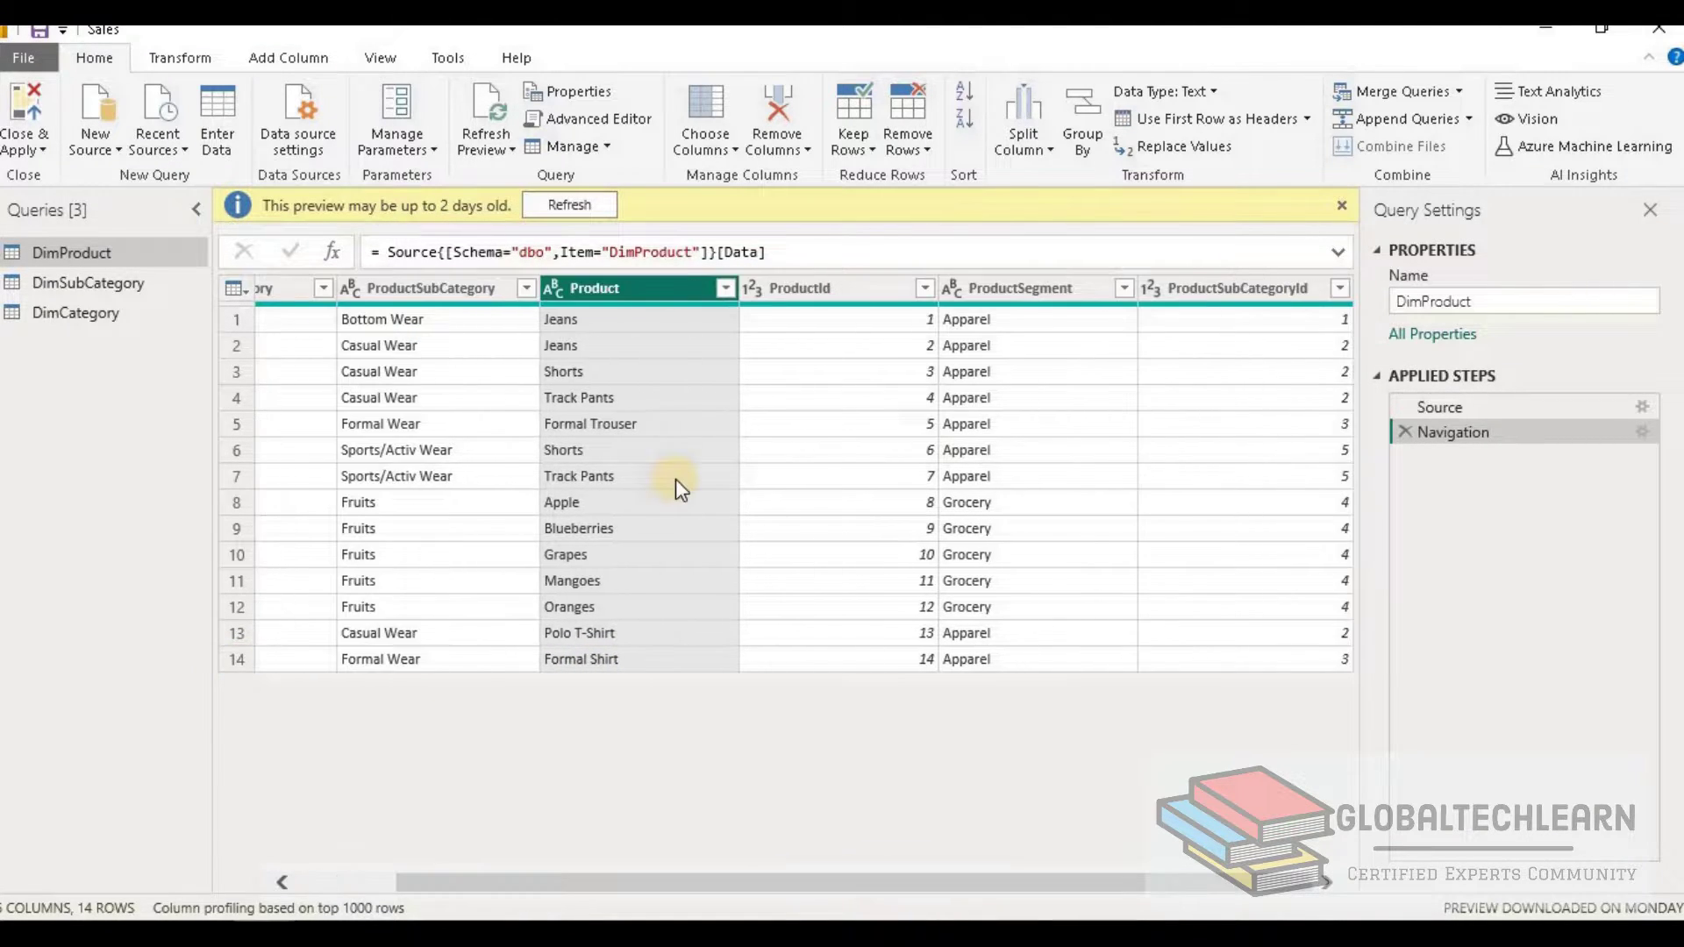
click(1233, 291)
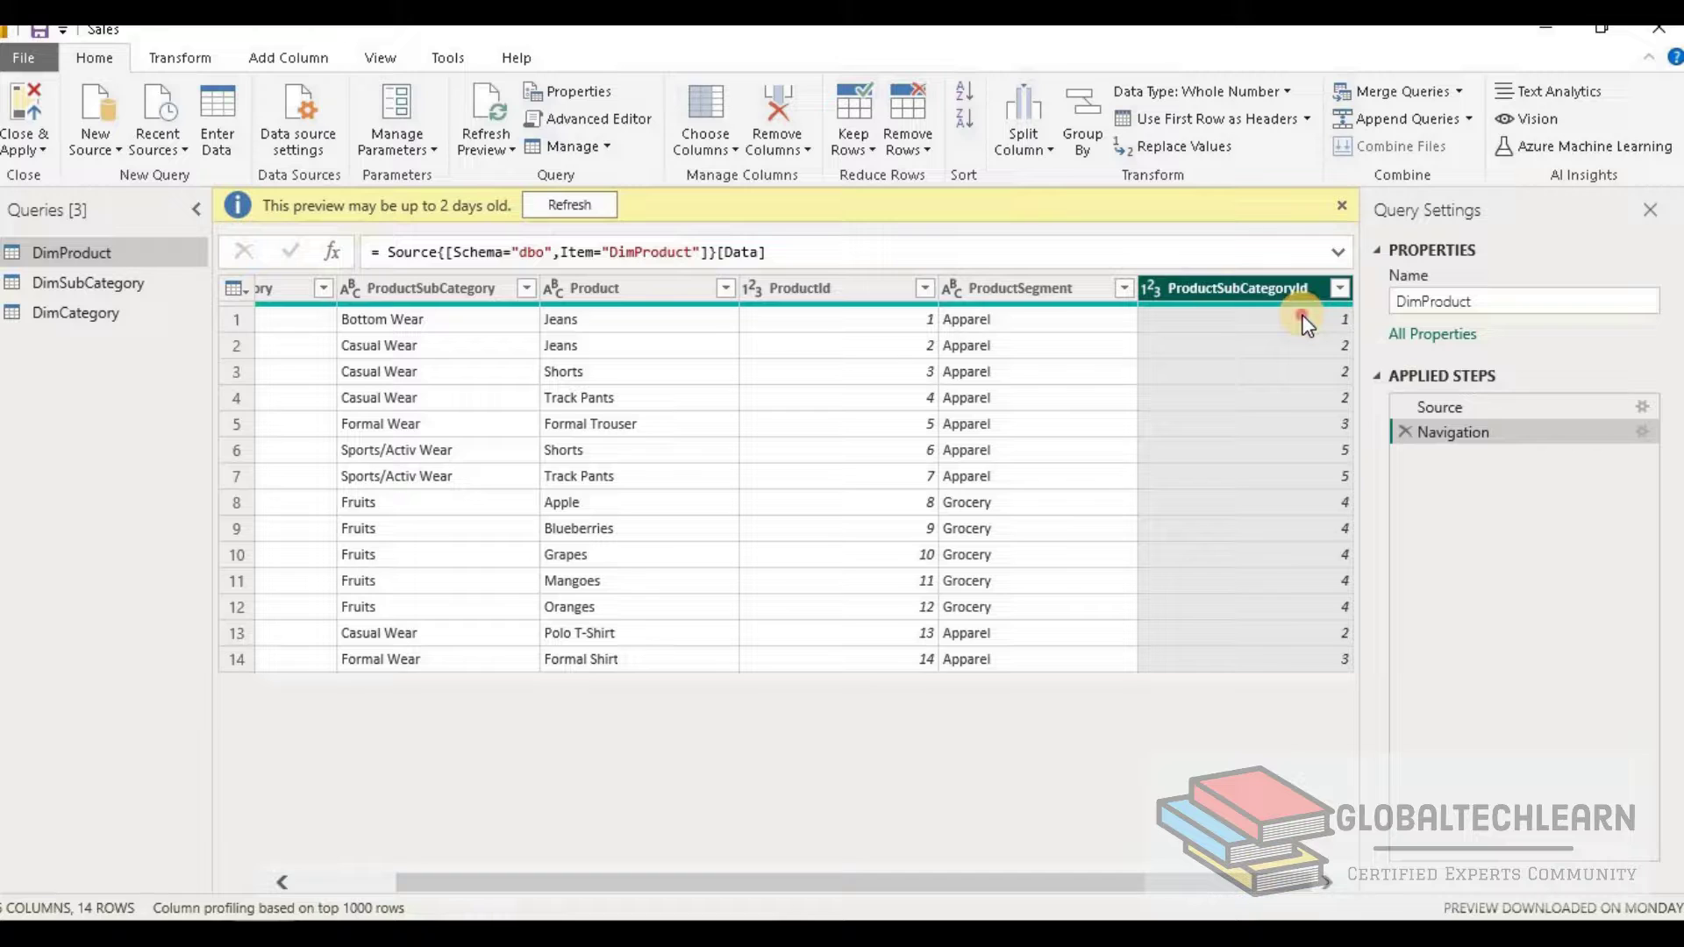
click(1305, 425)
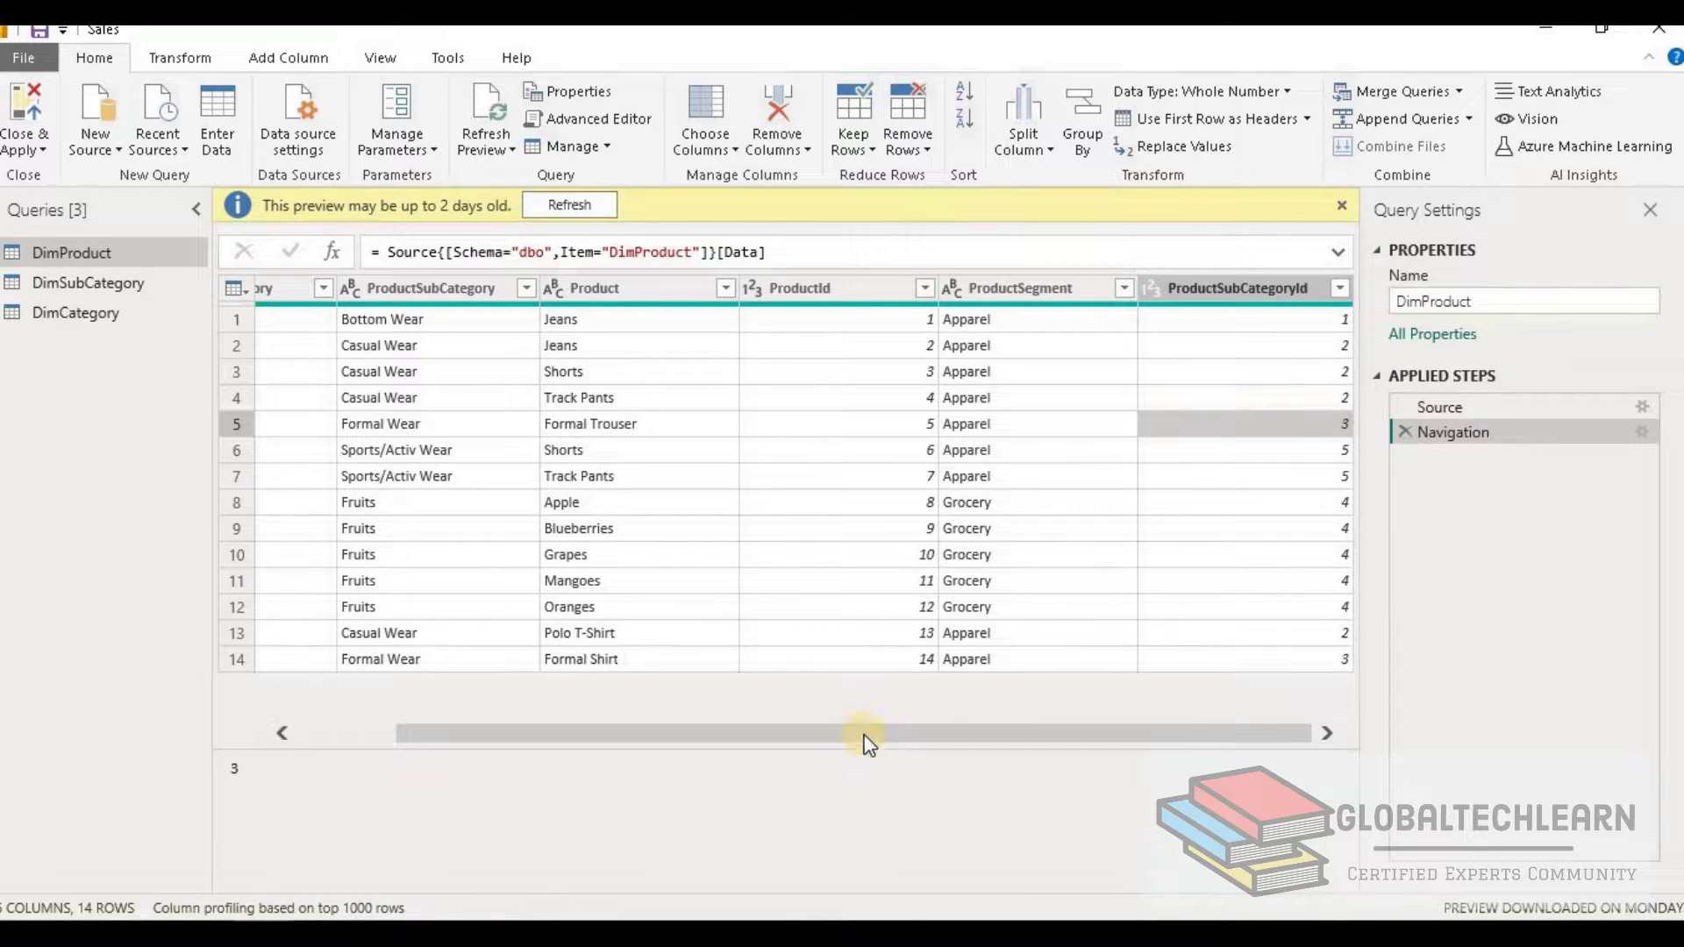
click(585, 288)
click(1218, 282)
click(72, 281)
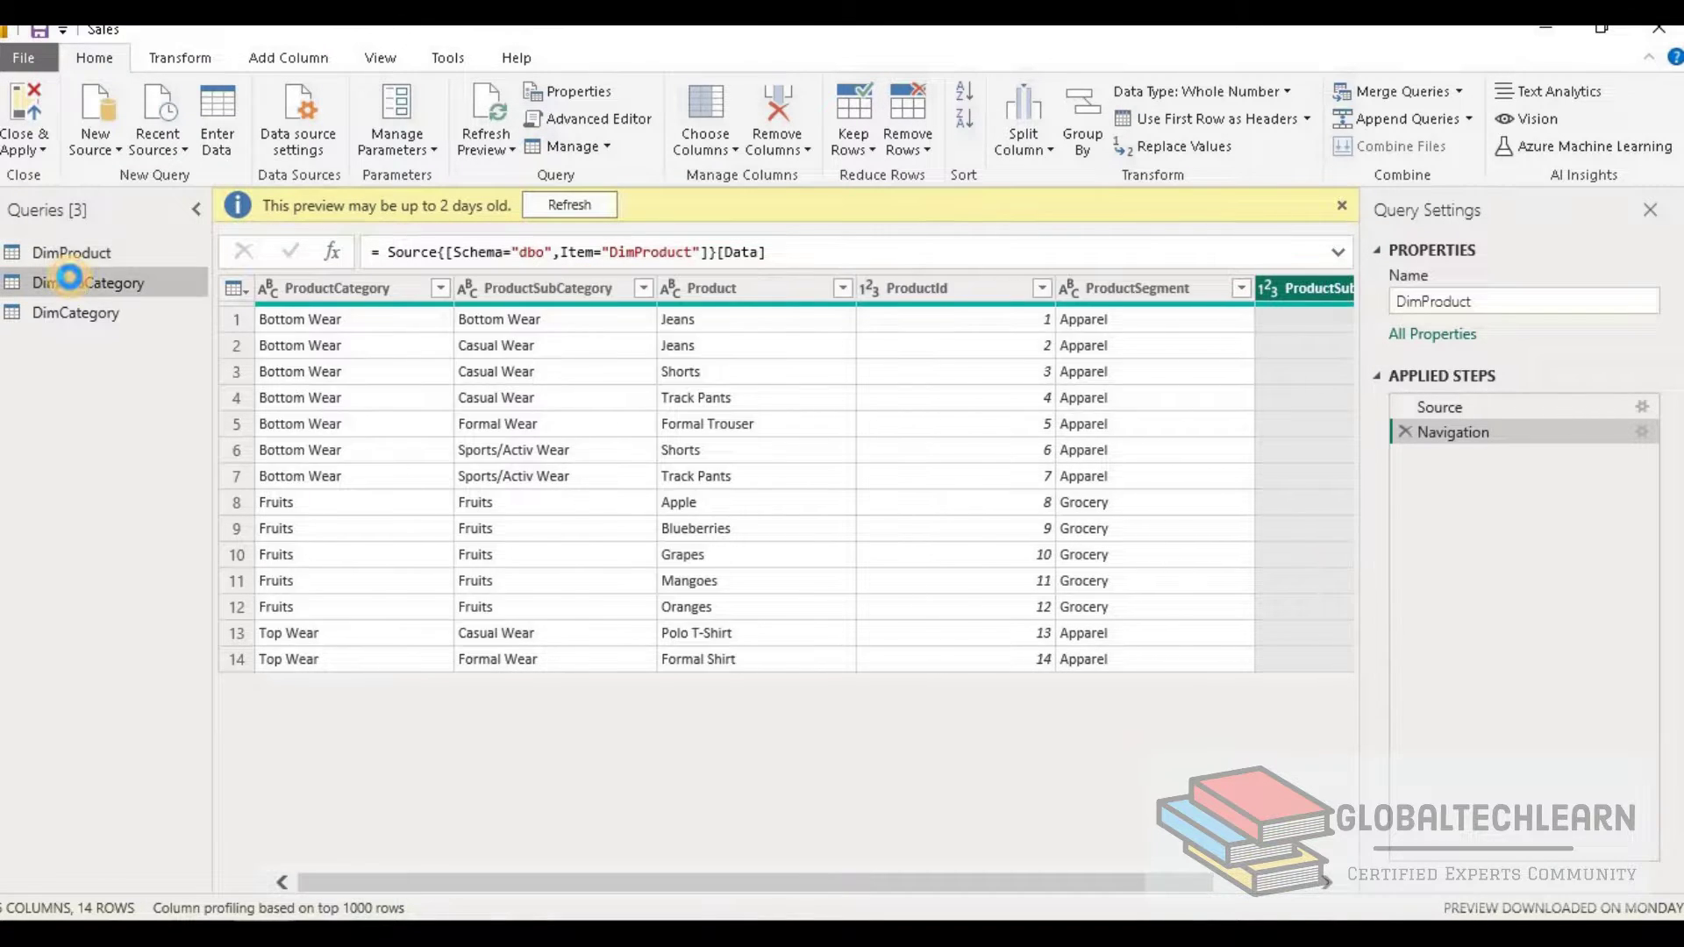
- Inspect the Id column of DimSubCategory
click(506, 257)
click(360, 251)
ctrl+click(542, 261)
click(542, 260)
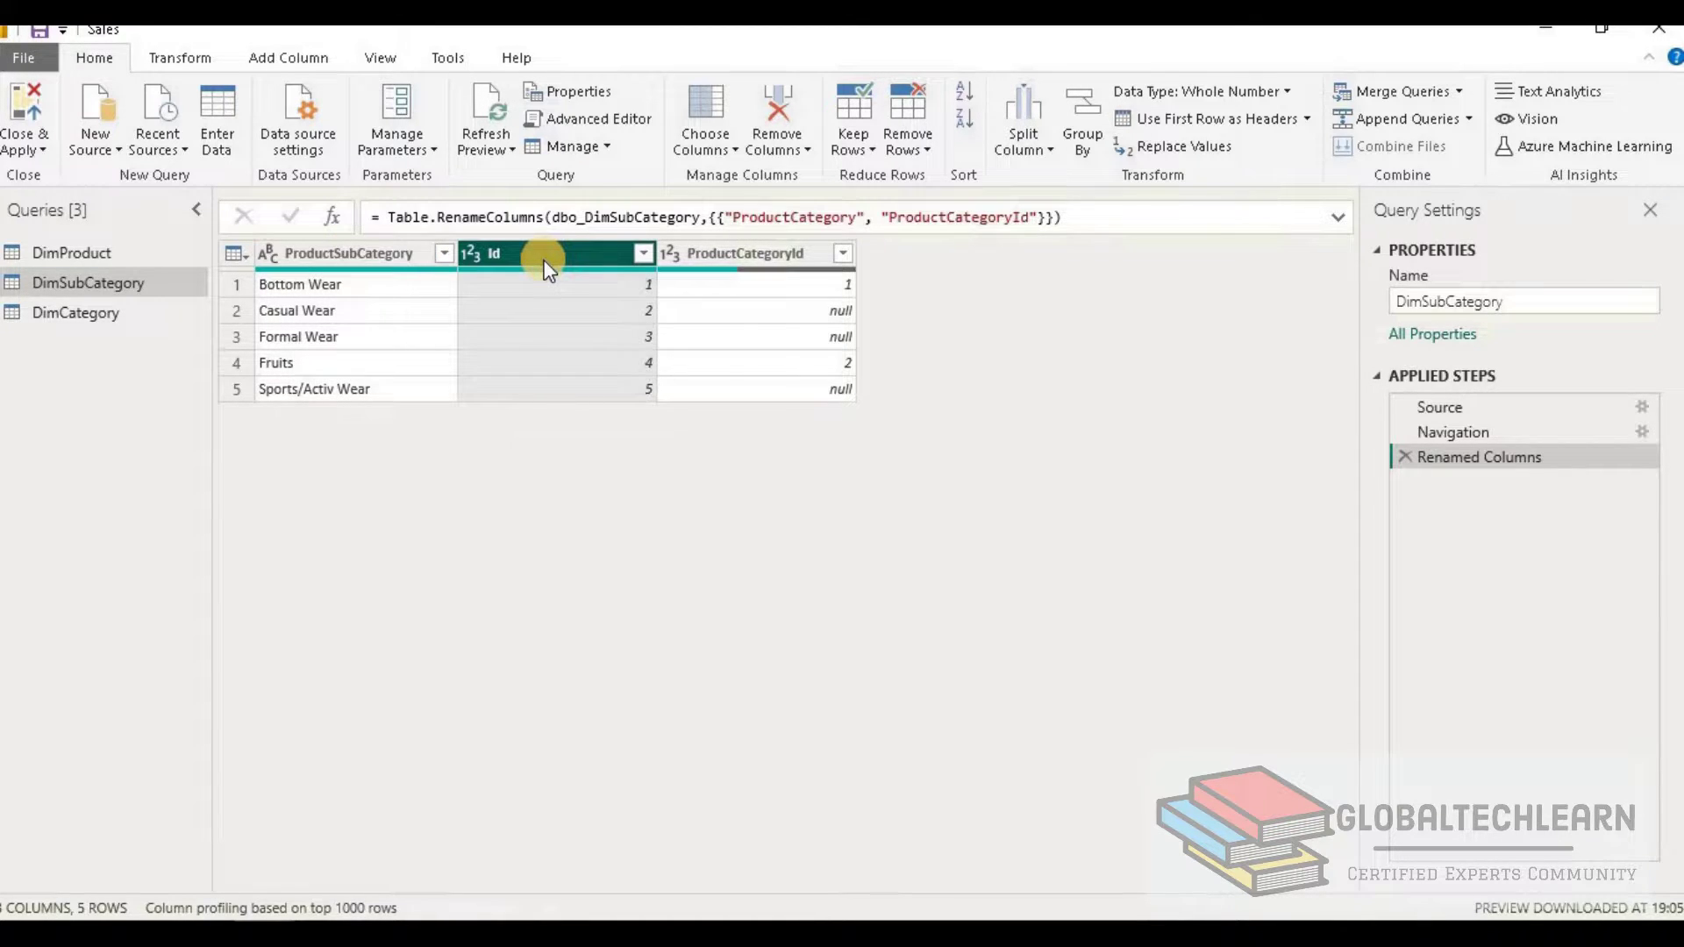
- Check the null ProductCategoryId values in rows 2, 3 and 5, then open DimCategory
click(783, 259)
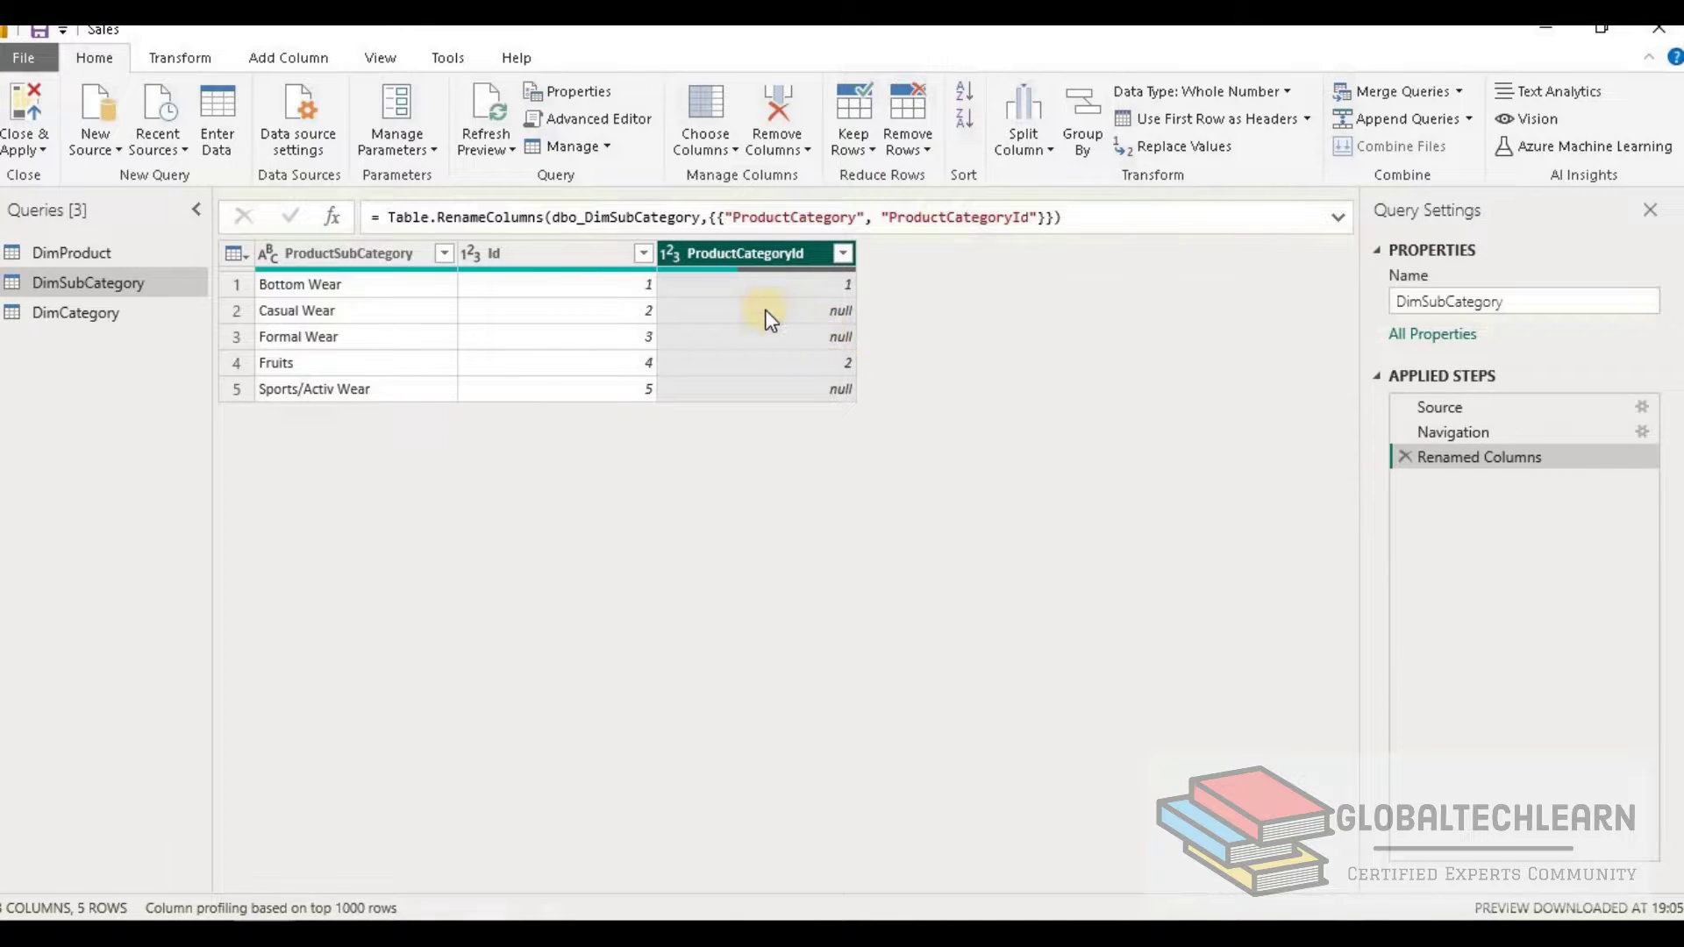
click(815, 309)
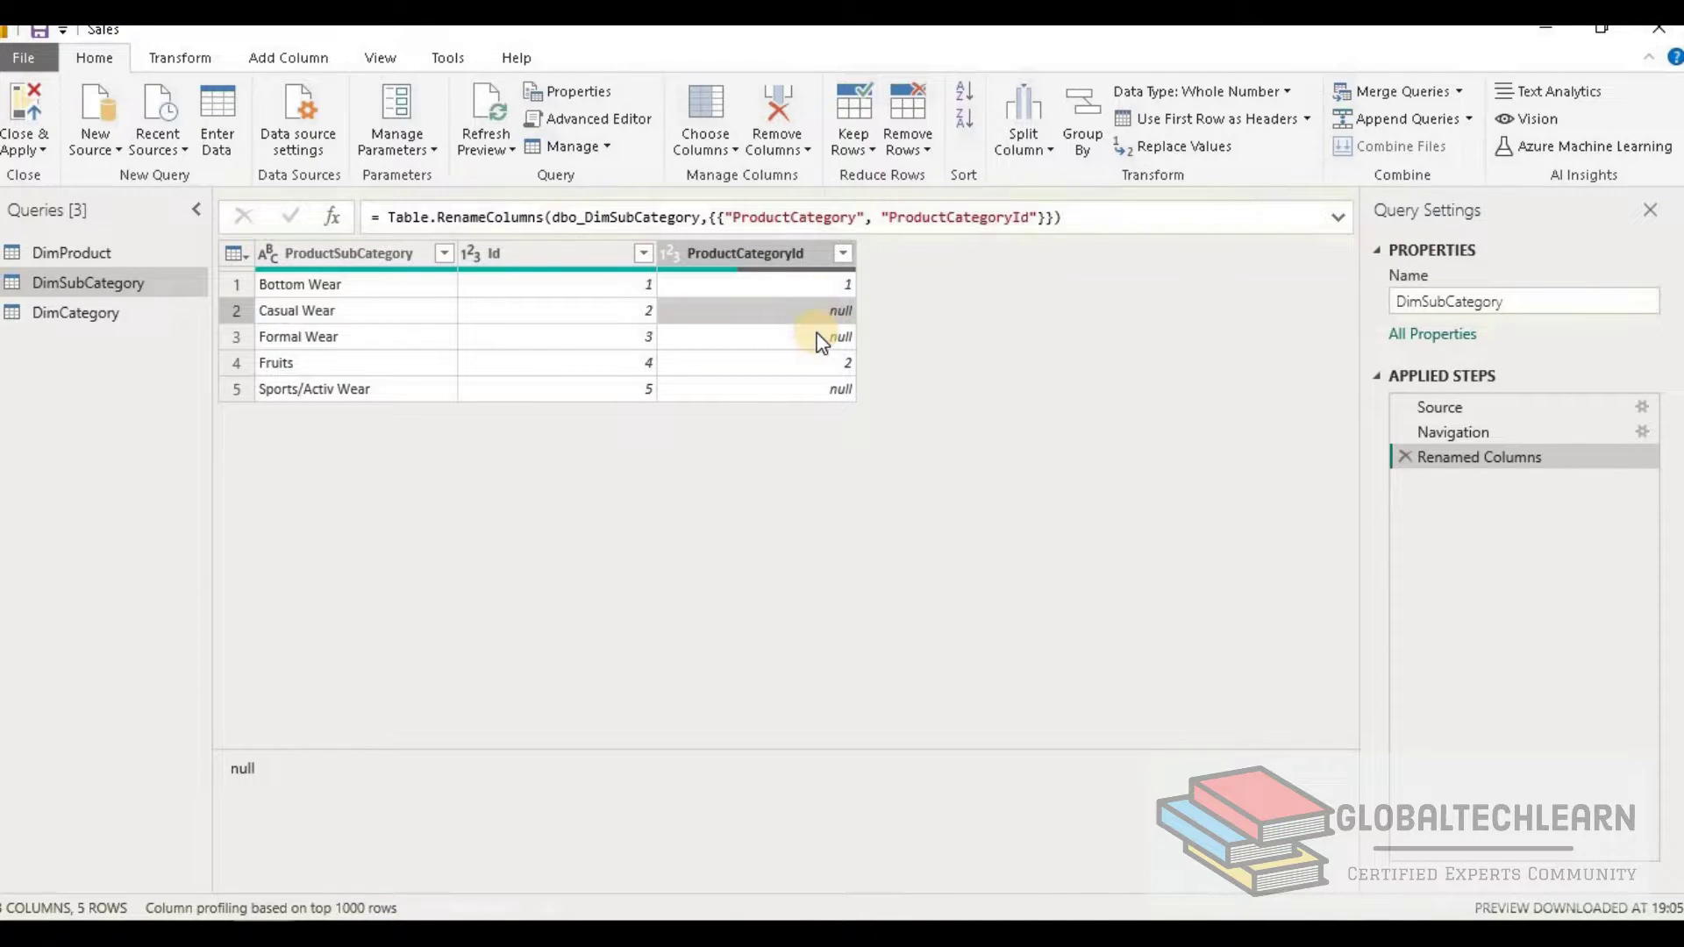
click(831, 334)
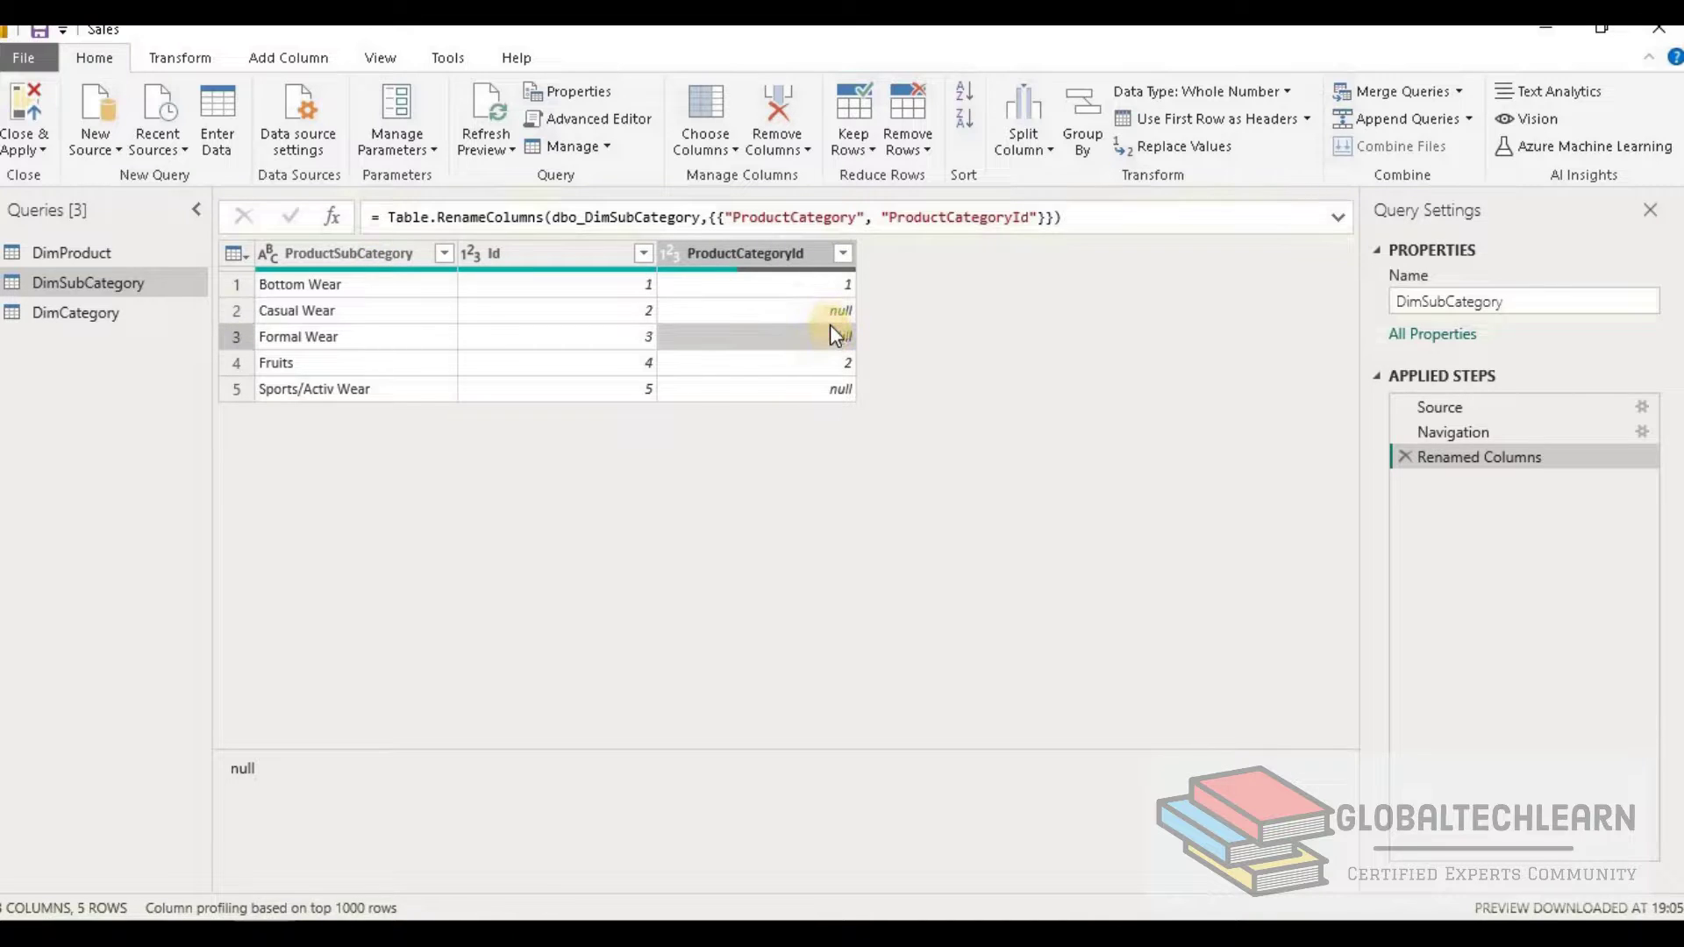
click(831, 311)
click(813, 388)
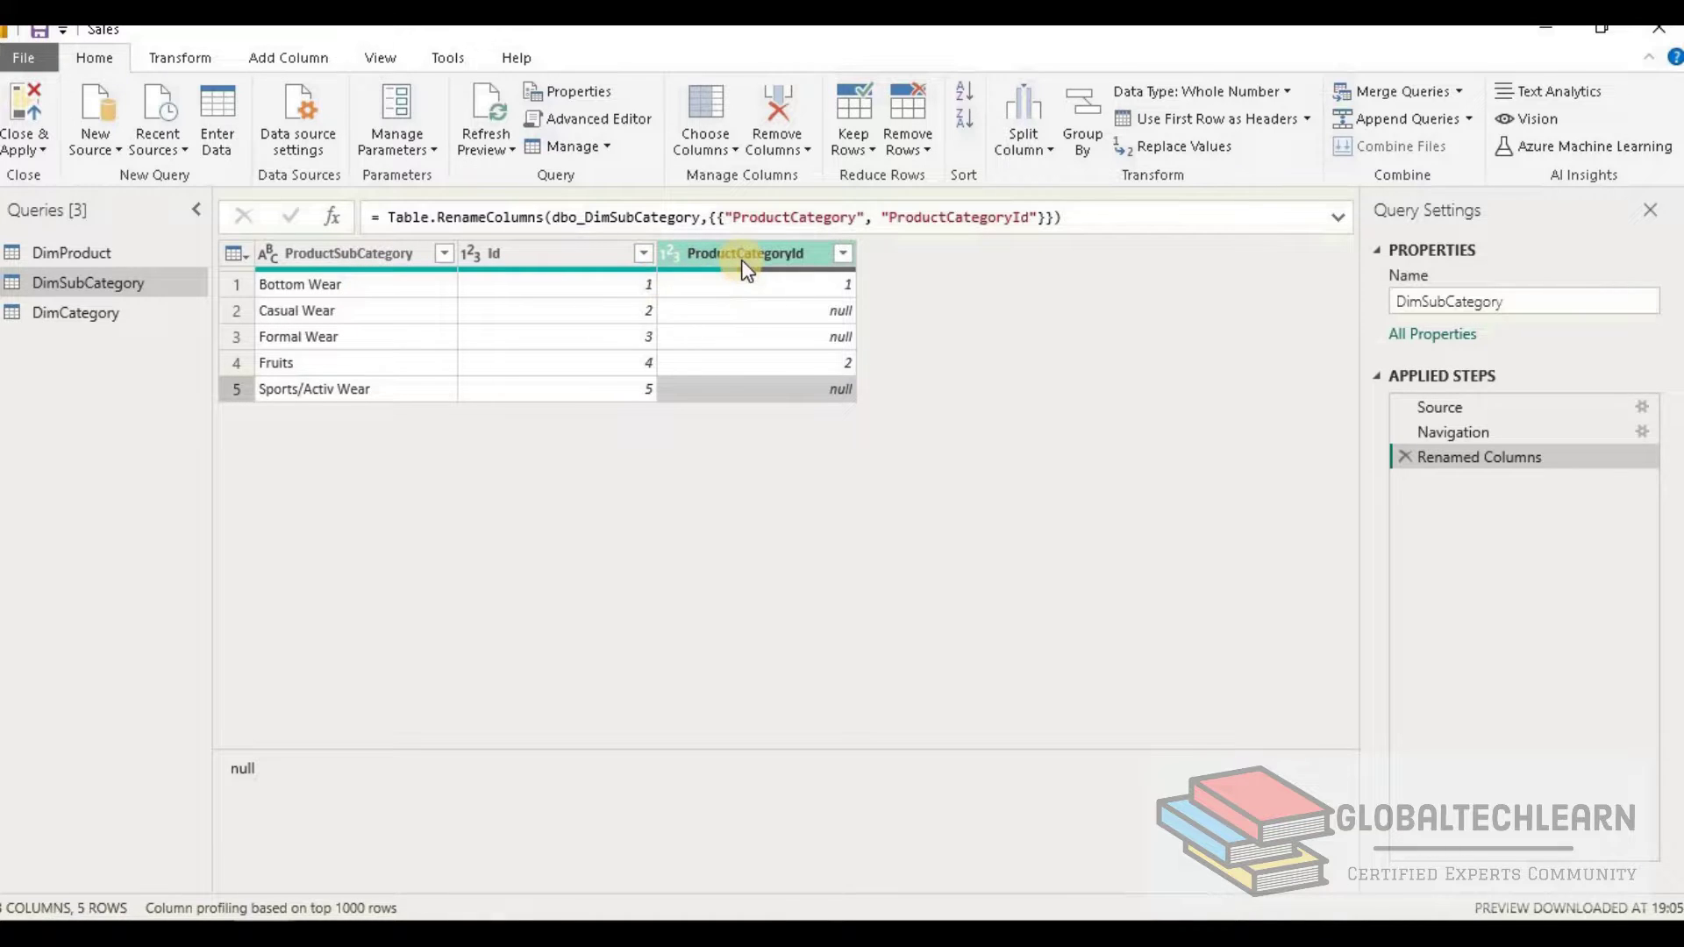
click(92, 314)
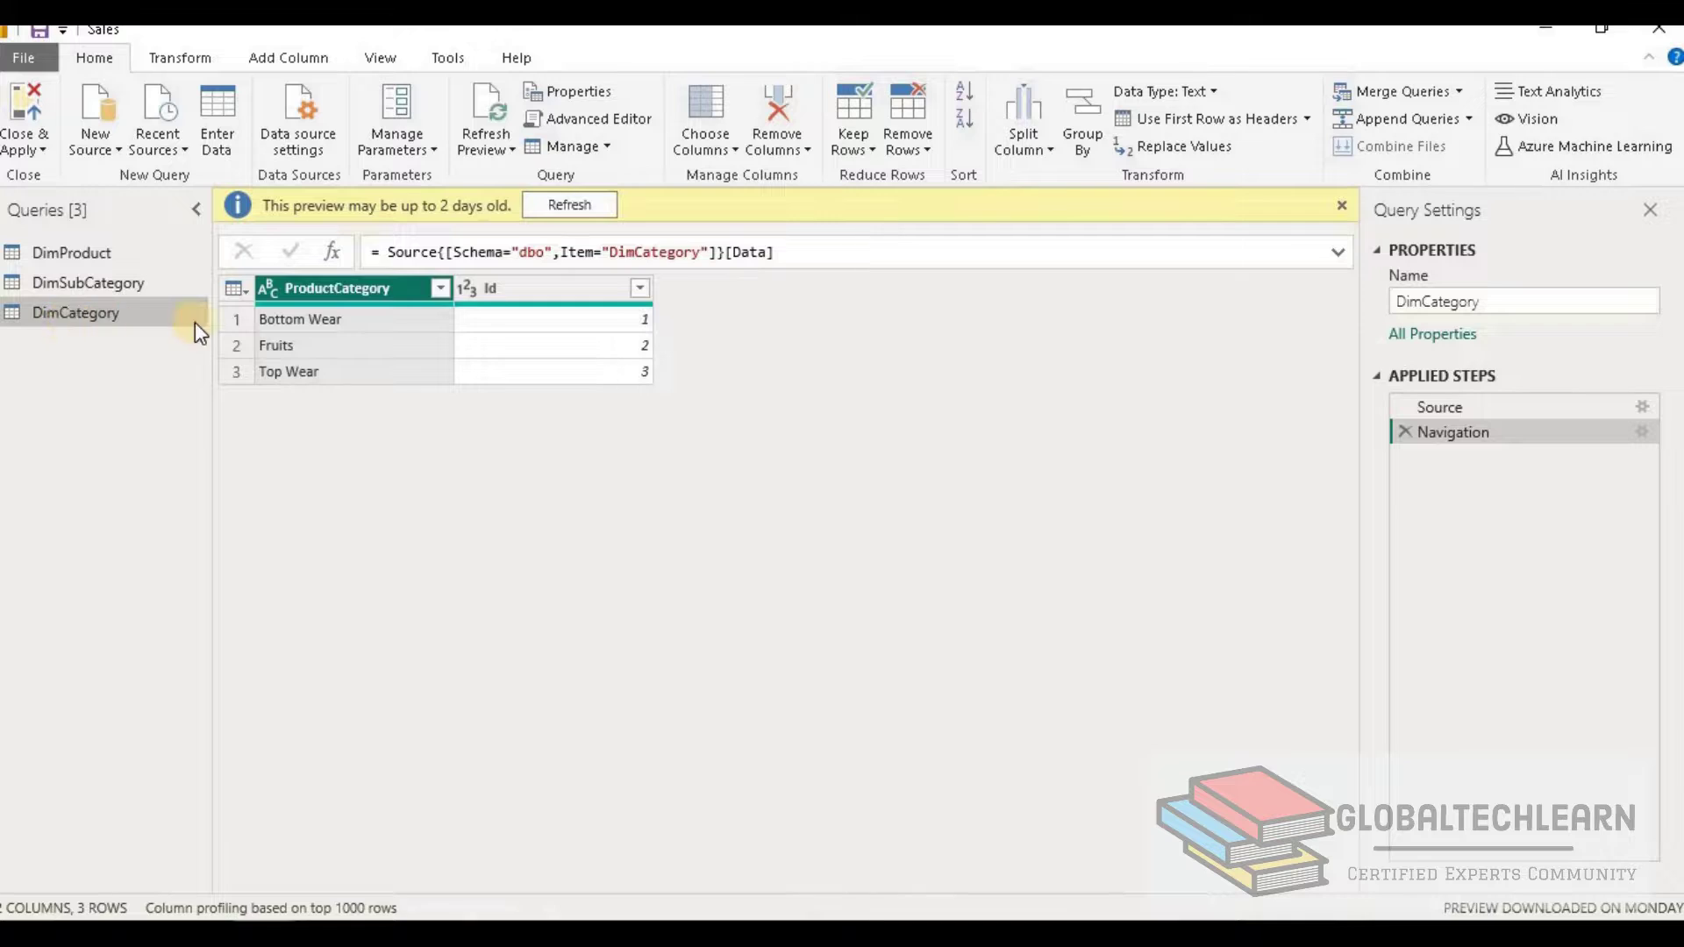
- Look over DimCategory's Id column, then return to DimProduct and view row 14
click(545, 292)
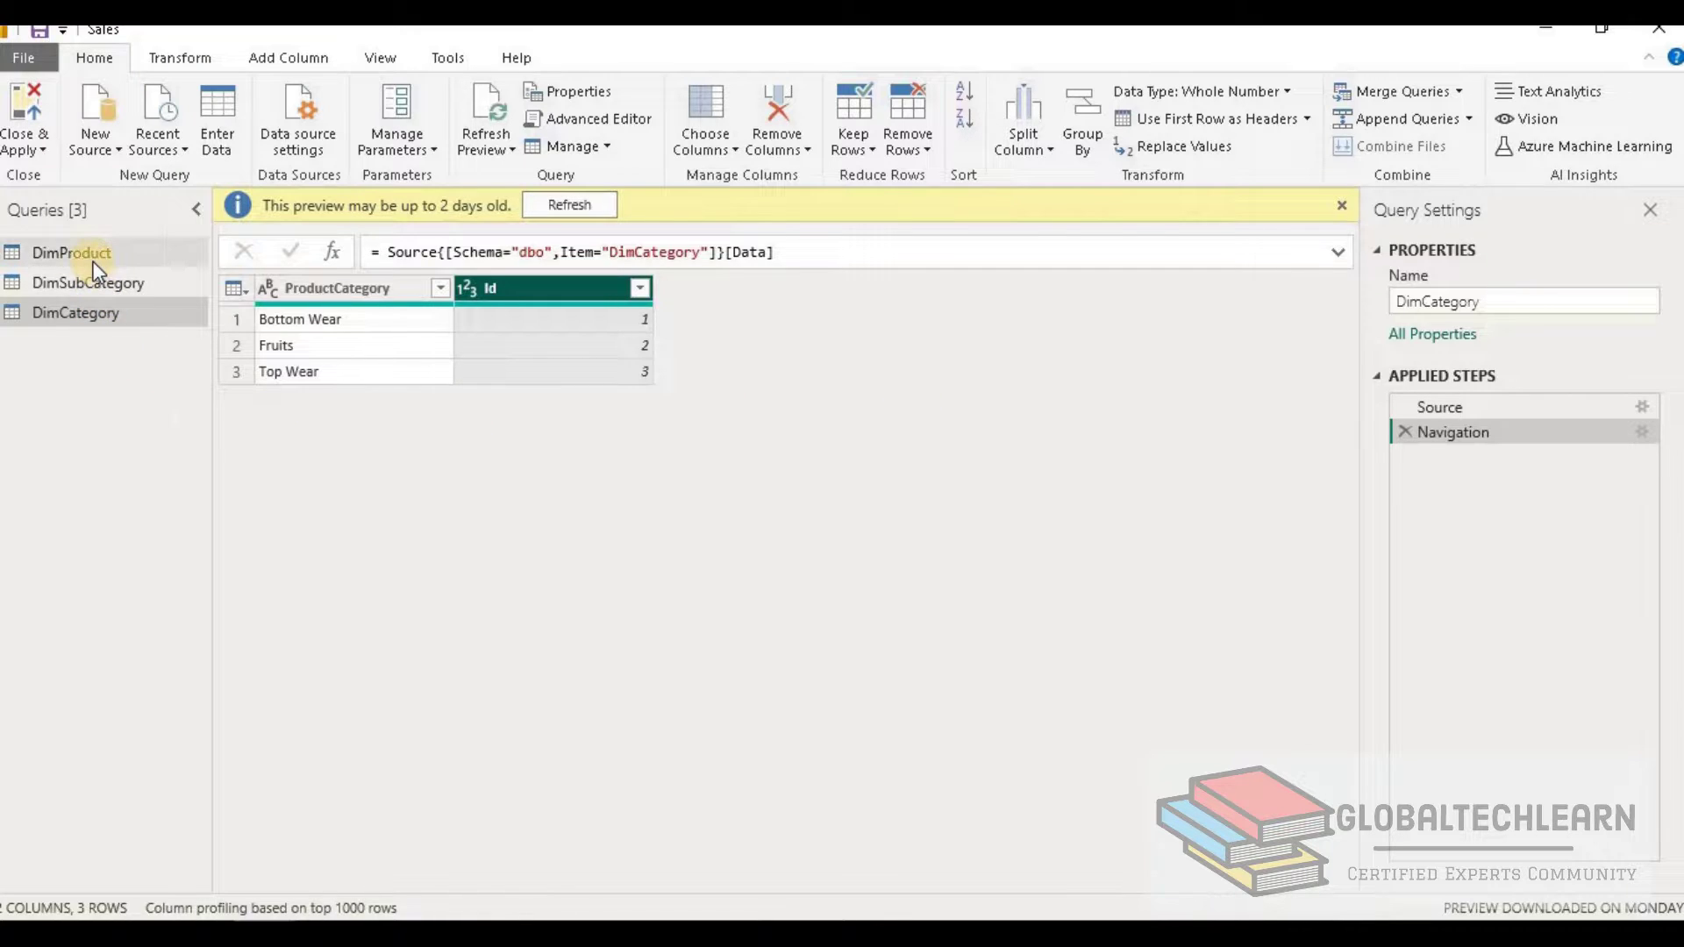
click(59, 256)
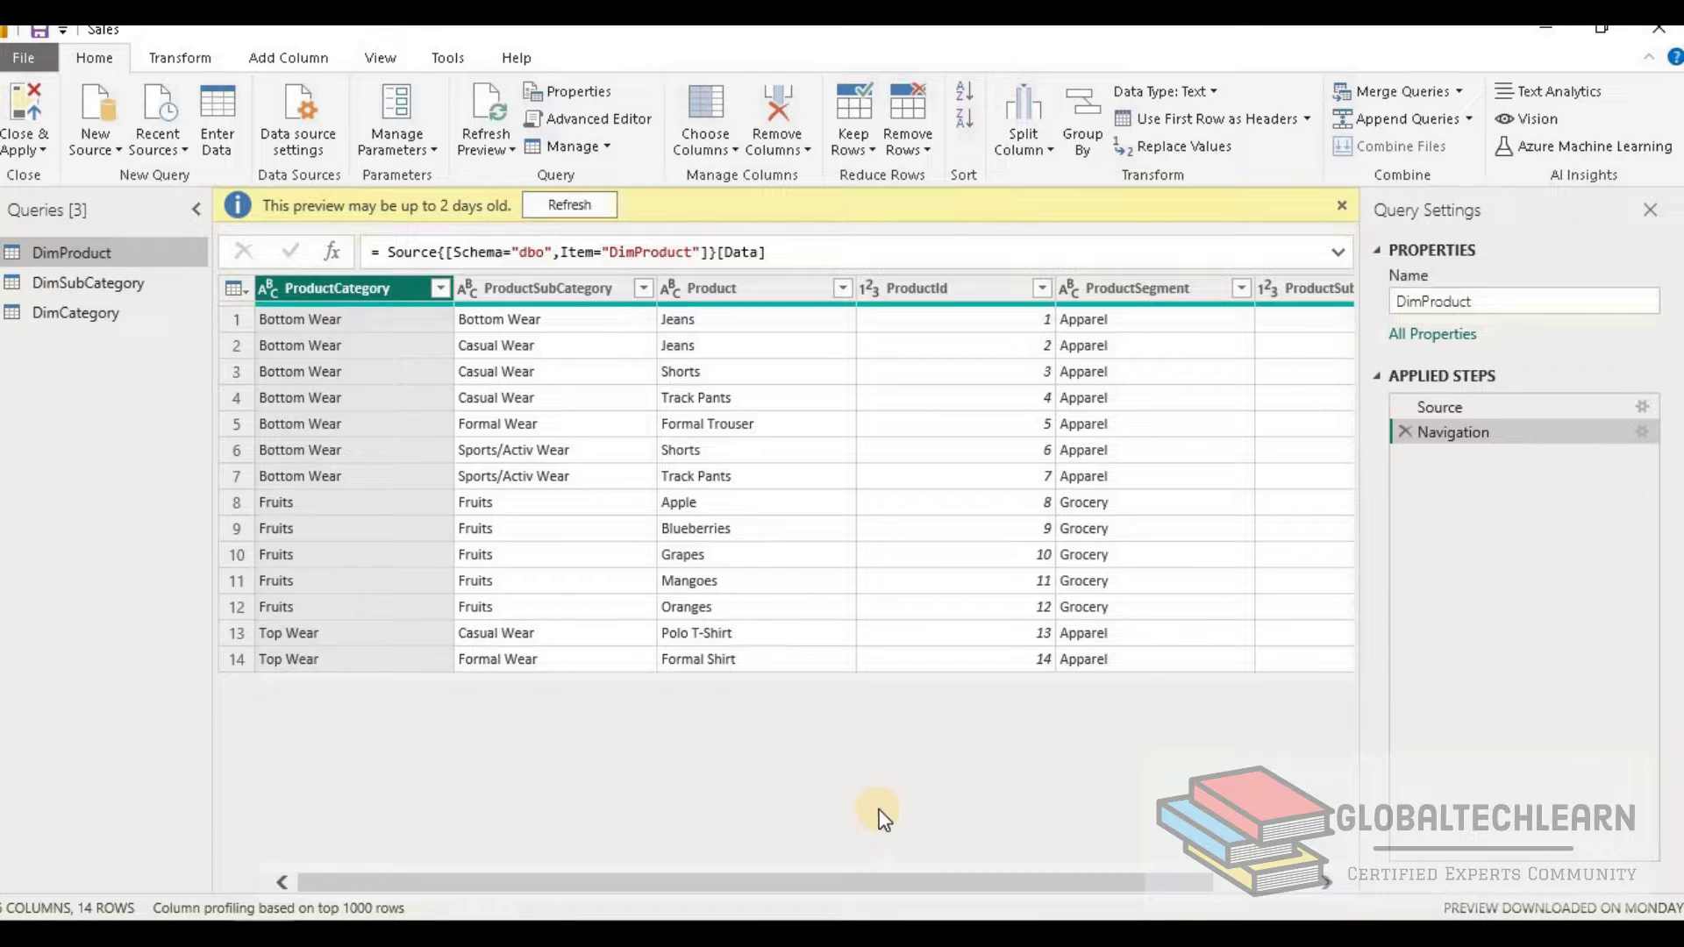
click(238, 660)
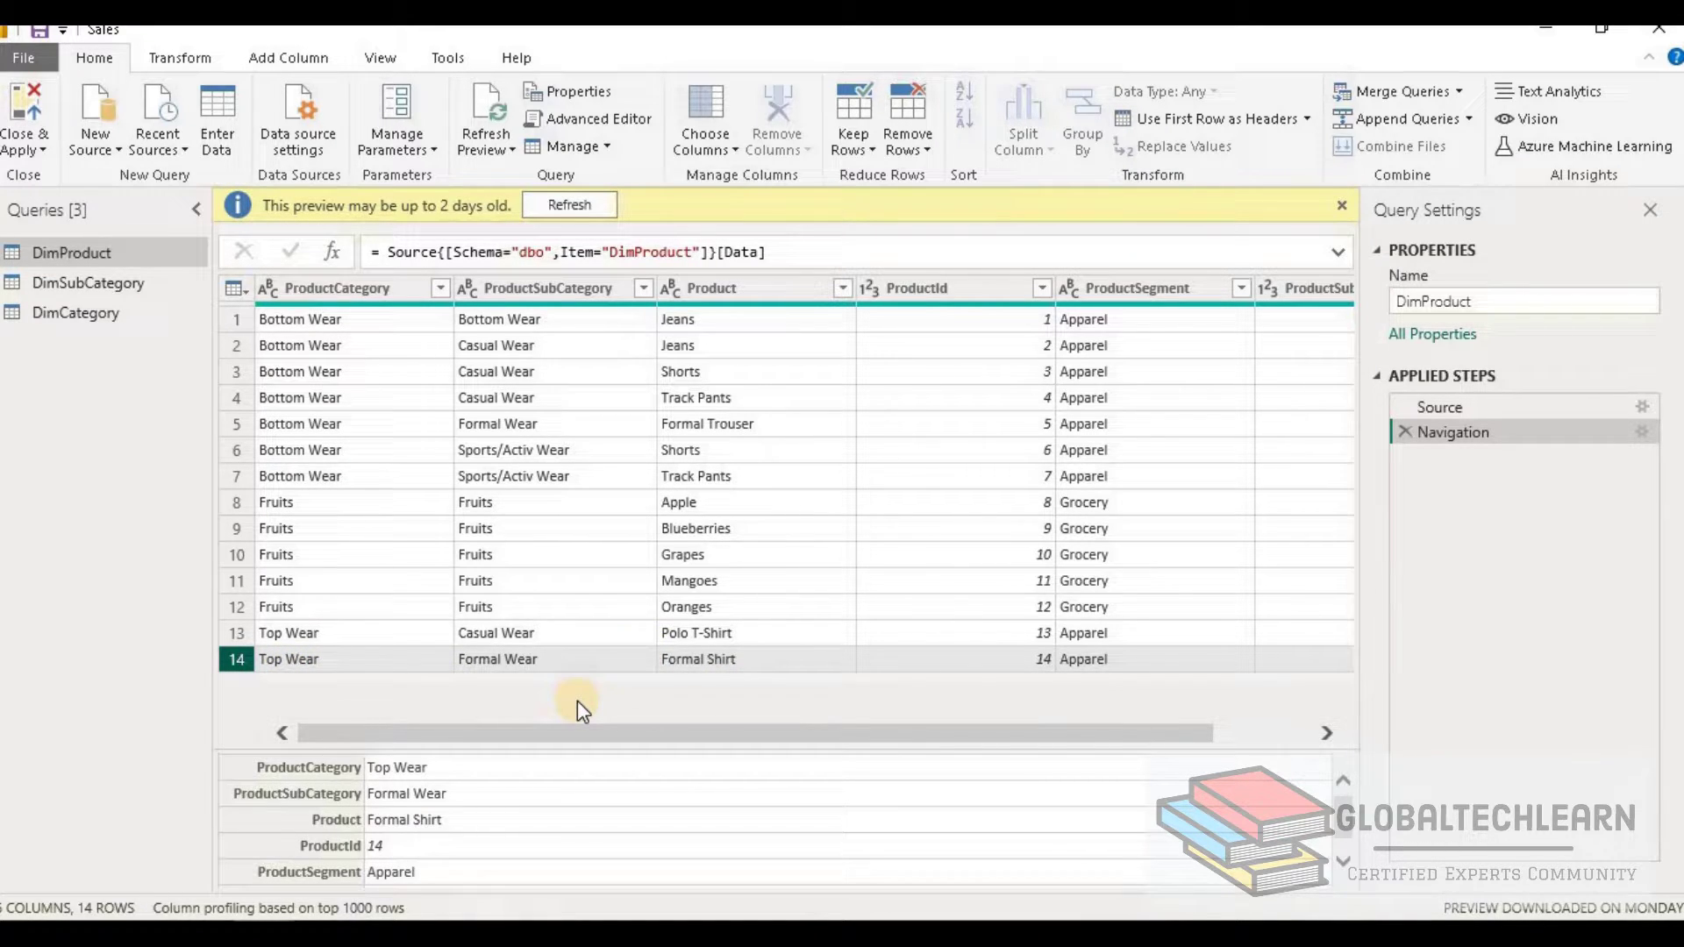
- Start a Merge Queries as New with DimSubCategory, matching ProductSubCategoryId to Id
click(1456, 92)
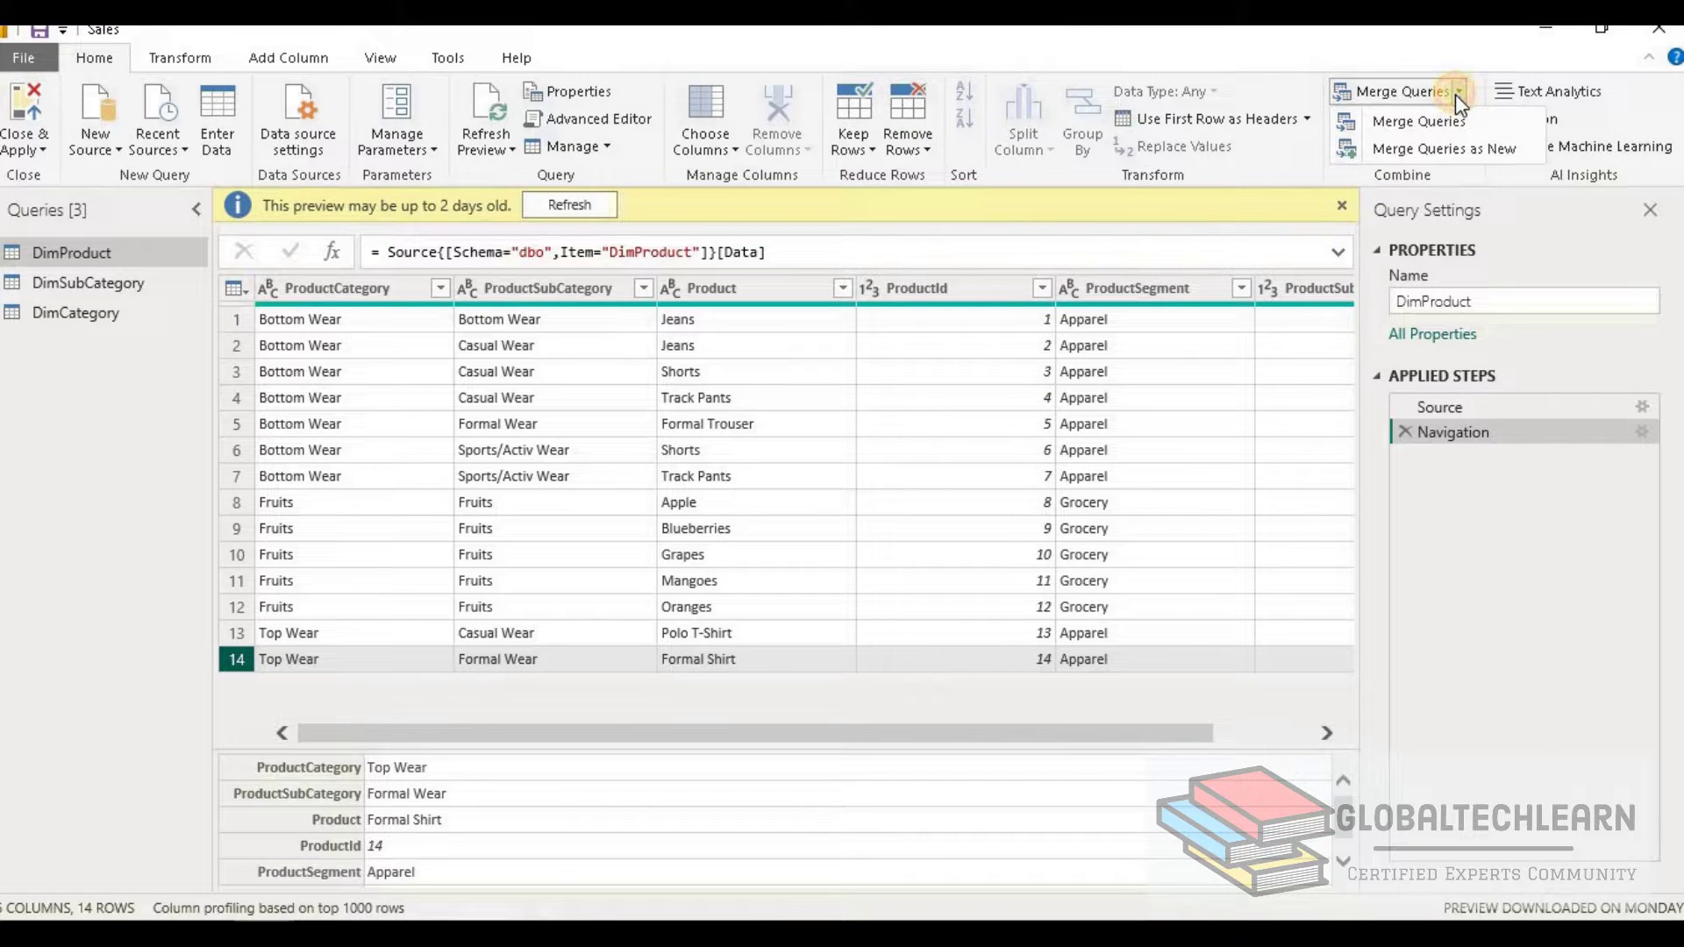
click(1443, 154)
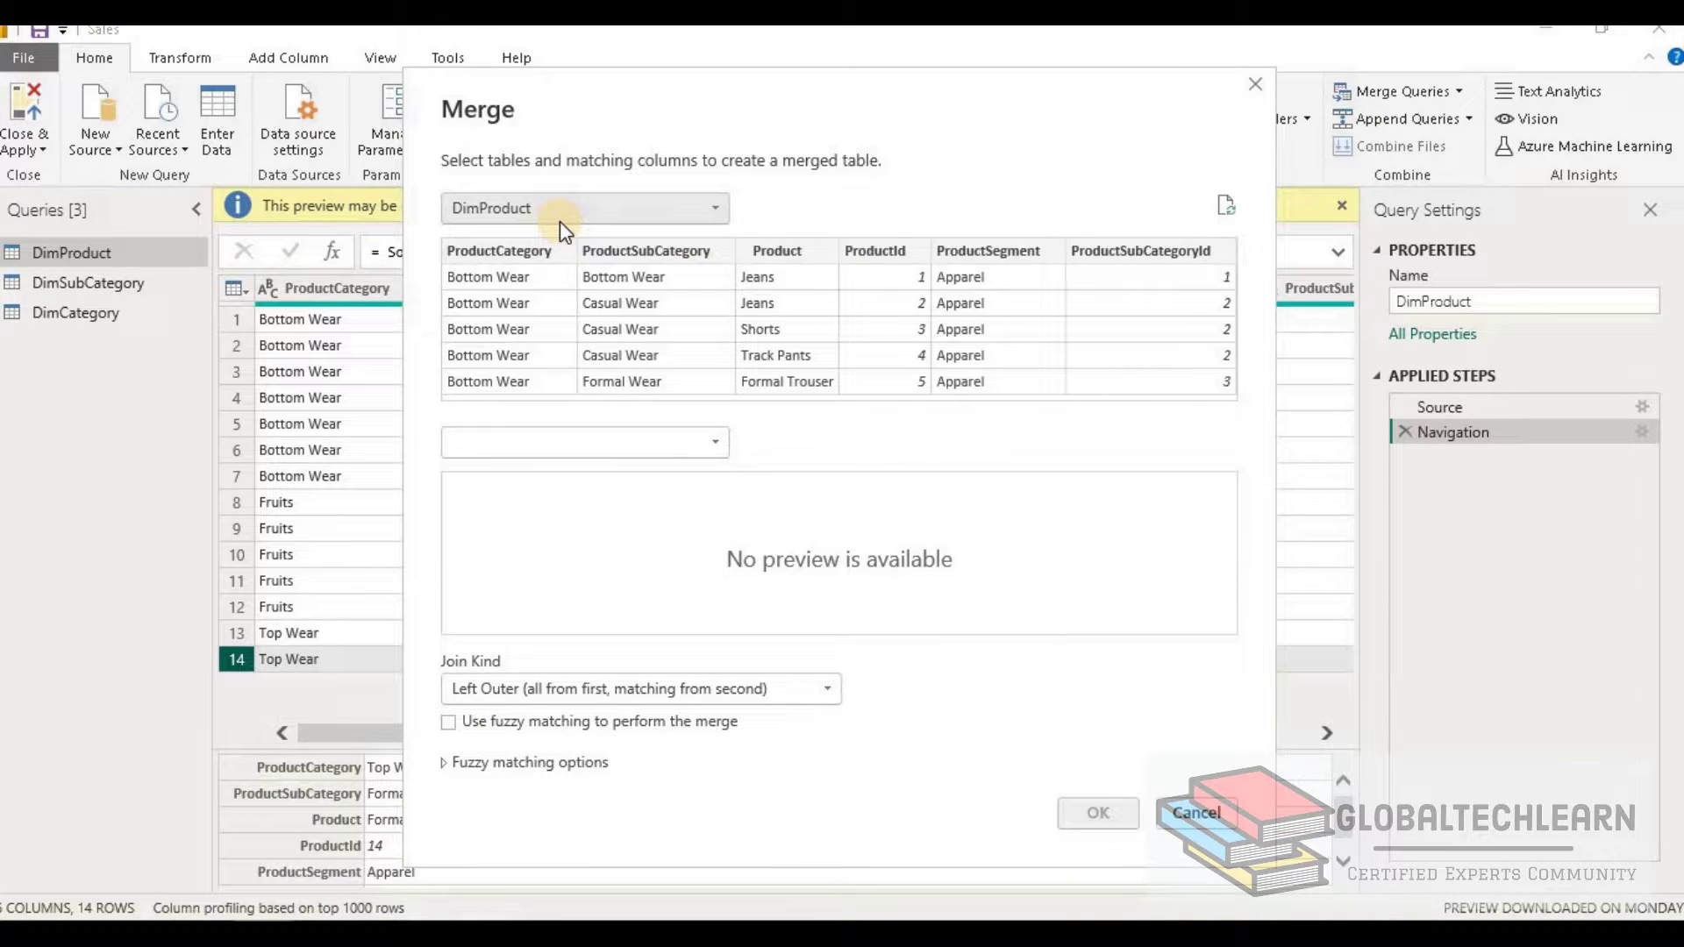
click(624, 444)
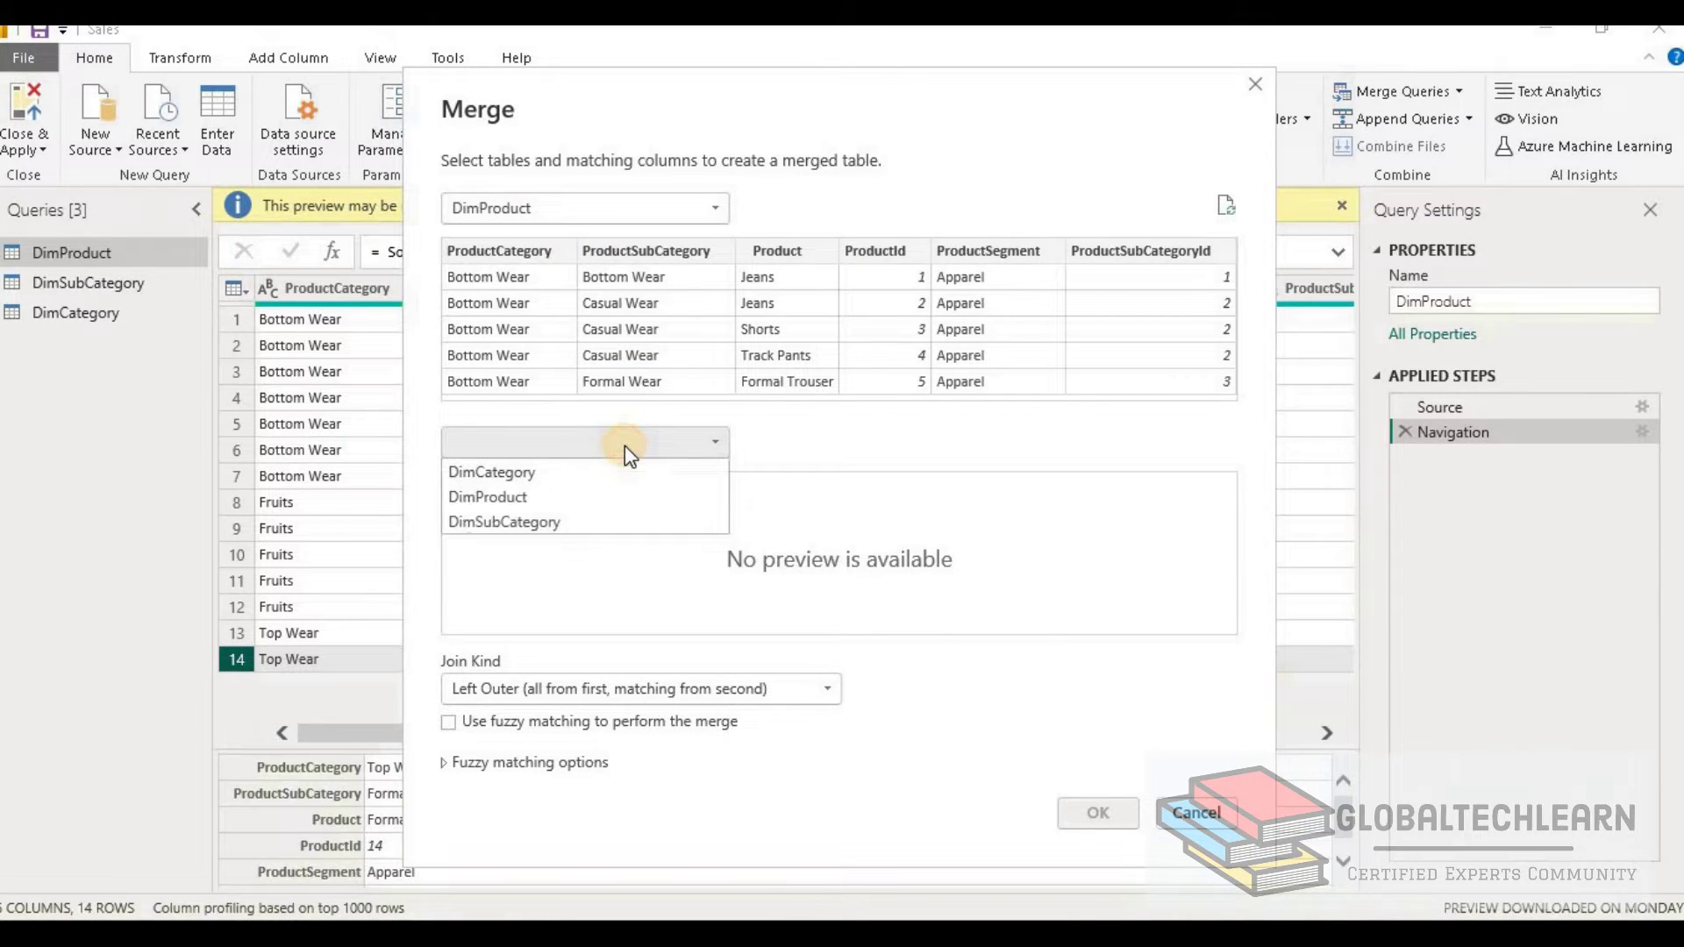
click(570, 521)
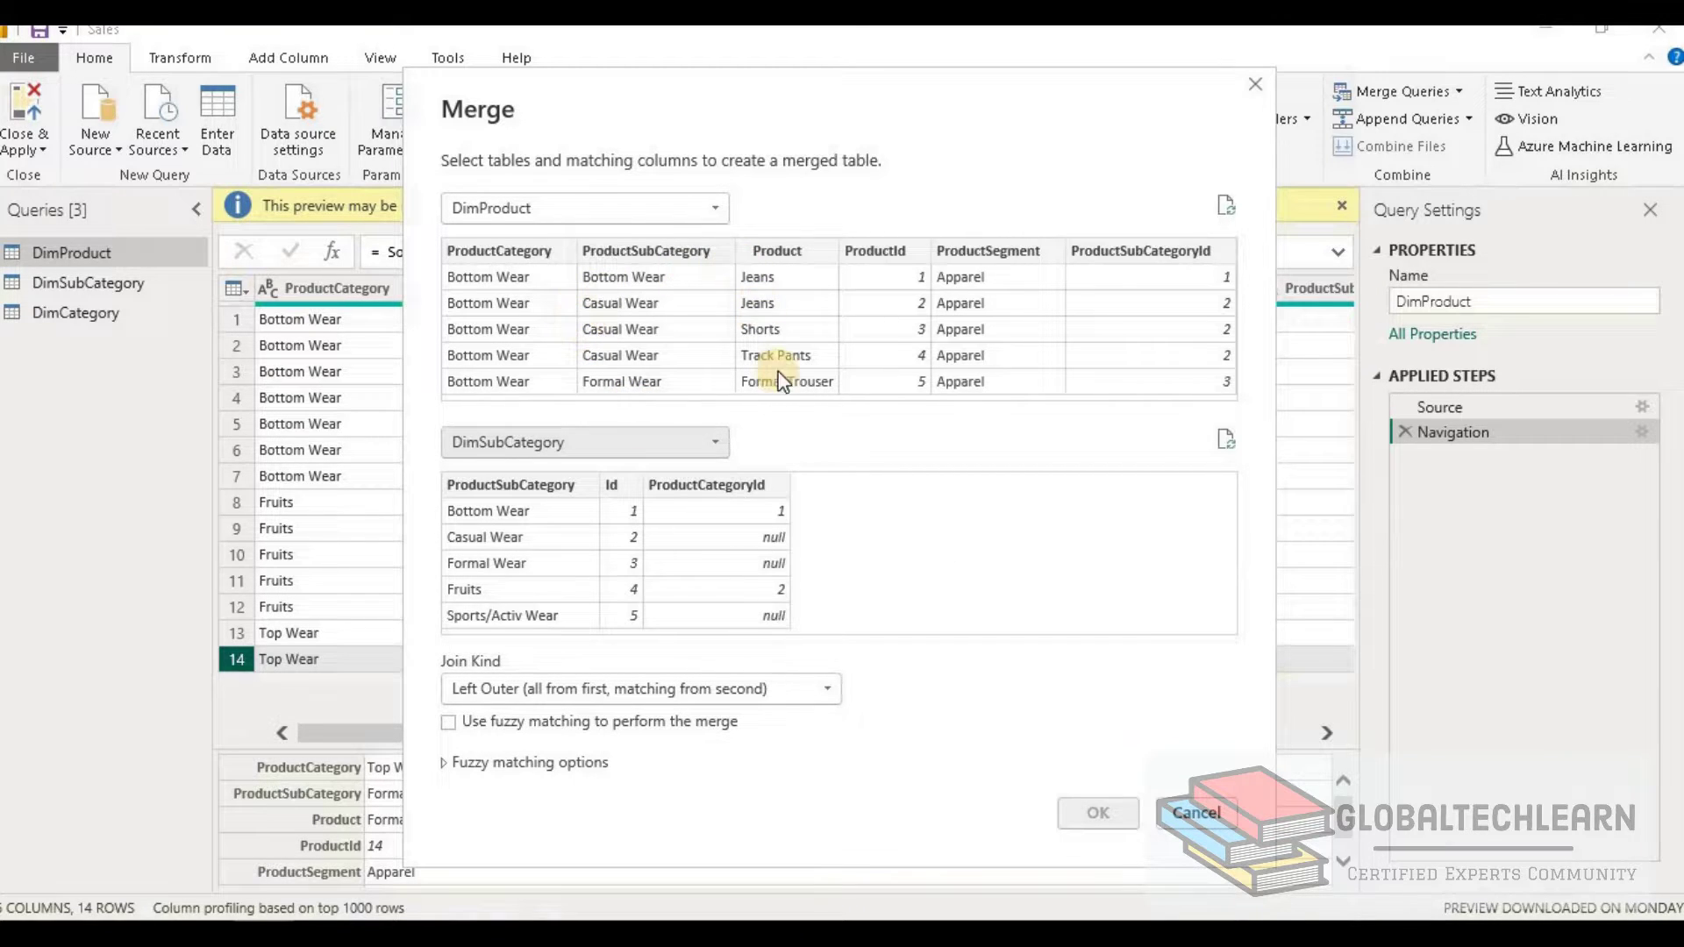
click(1152, 258)
click(619, 485)
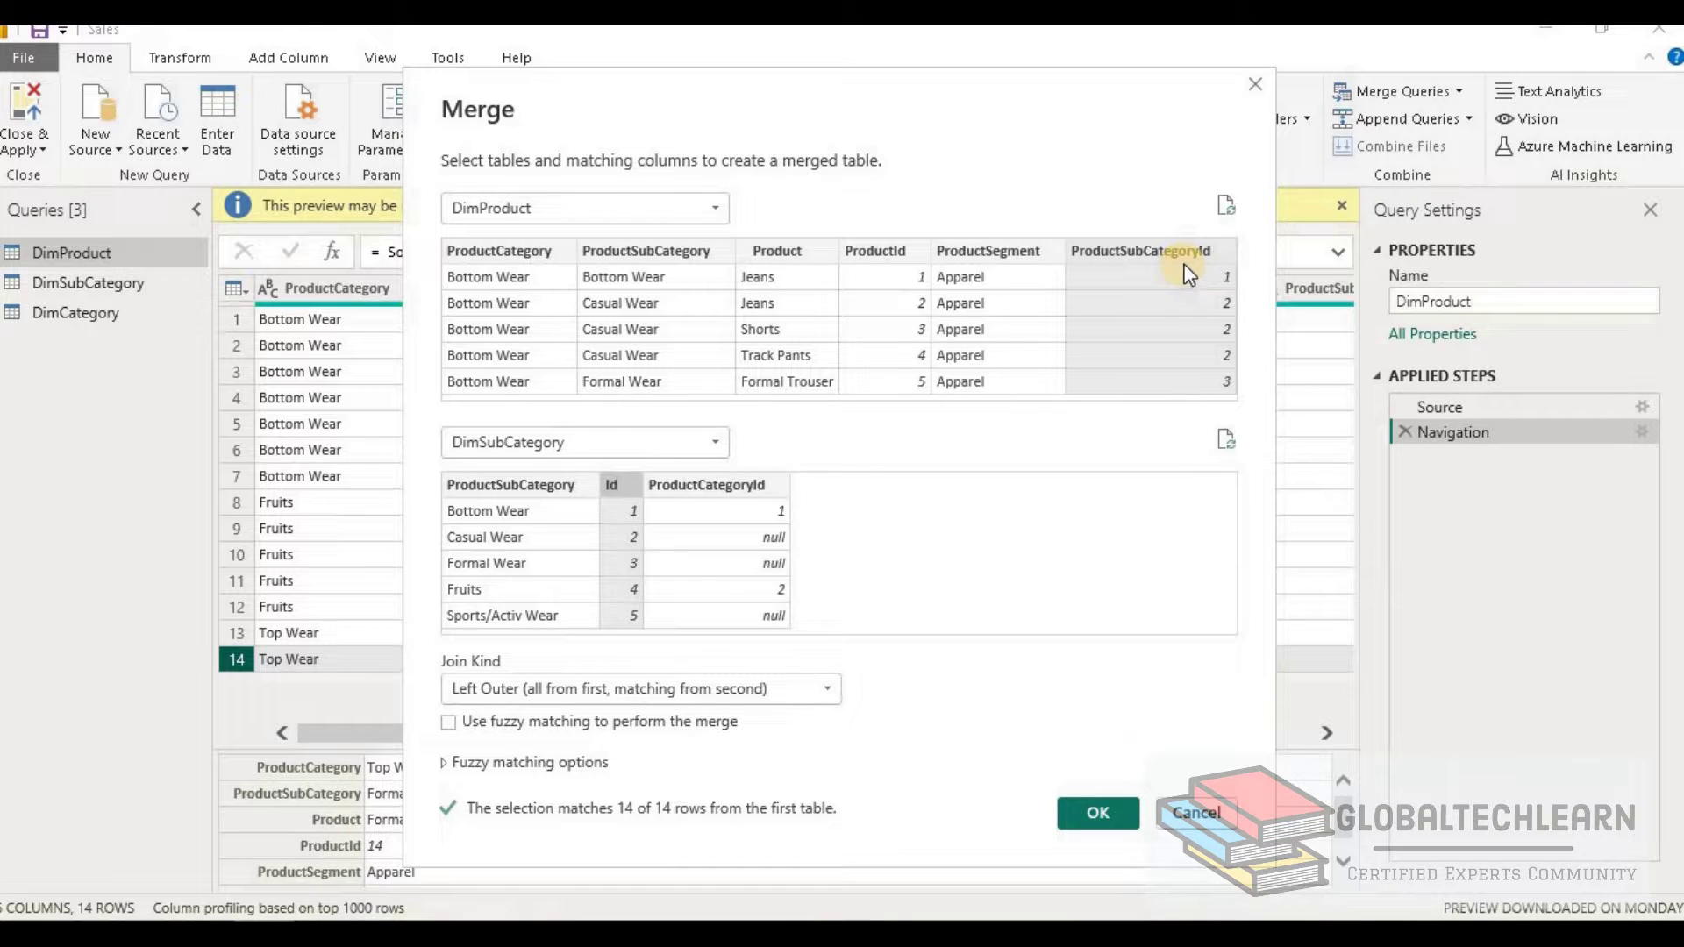
- Set the join kind to Inner and confirm the merge
click(770, 686)
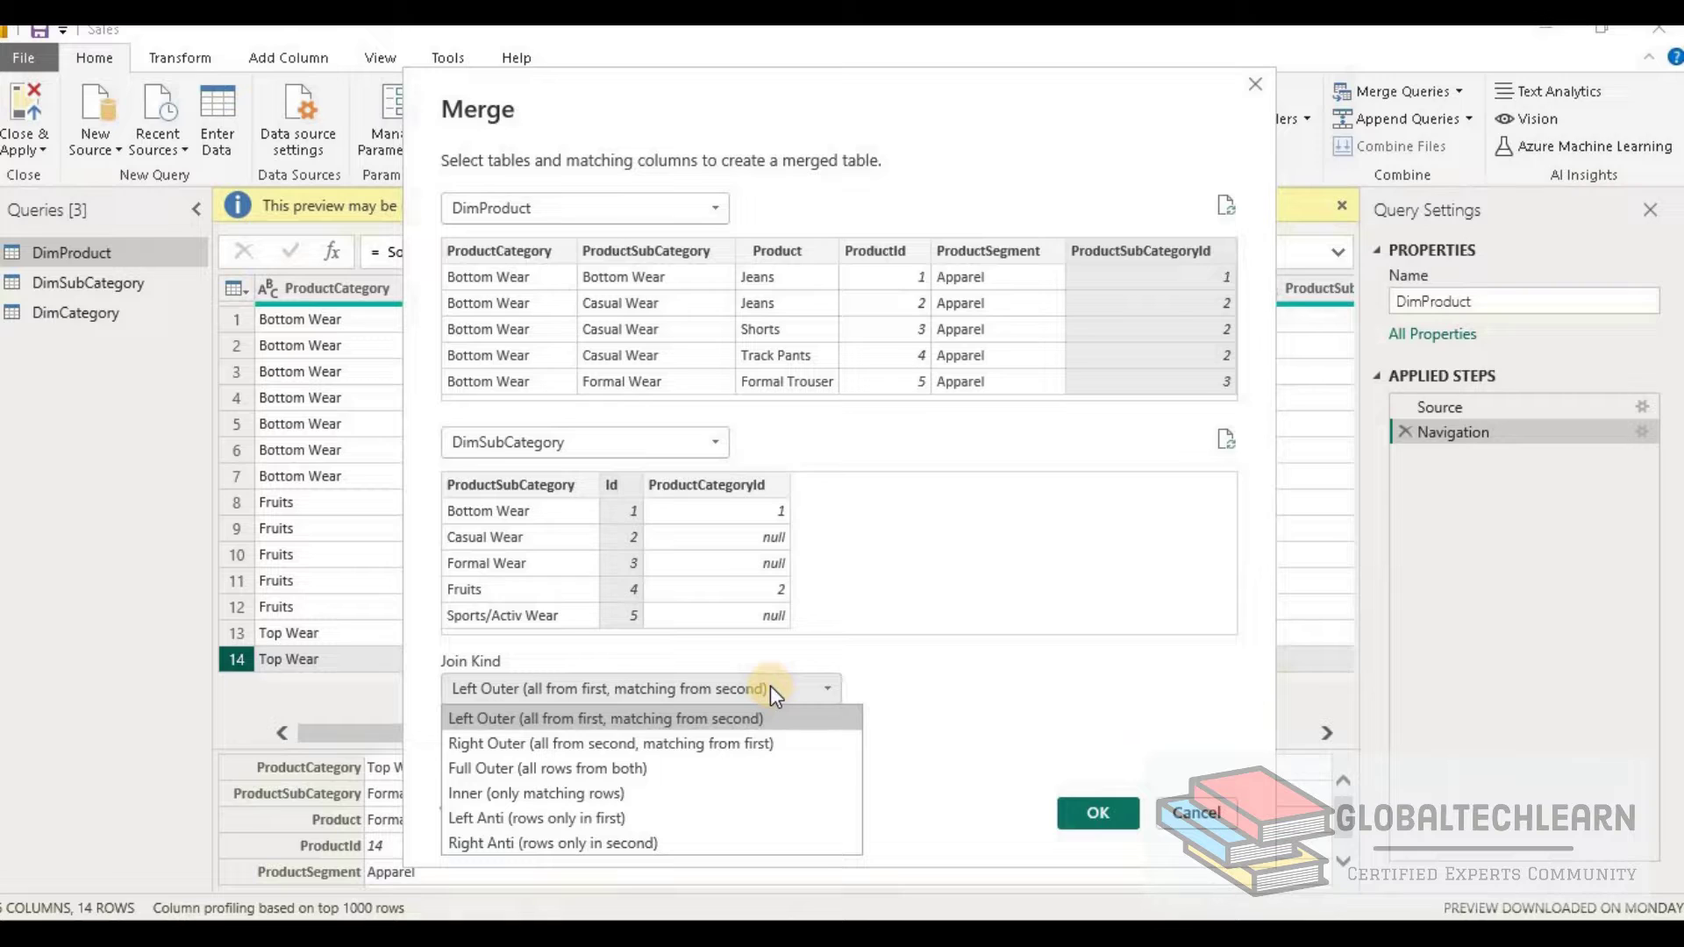
click(618, 793)
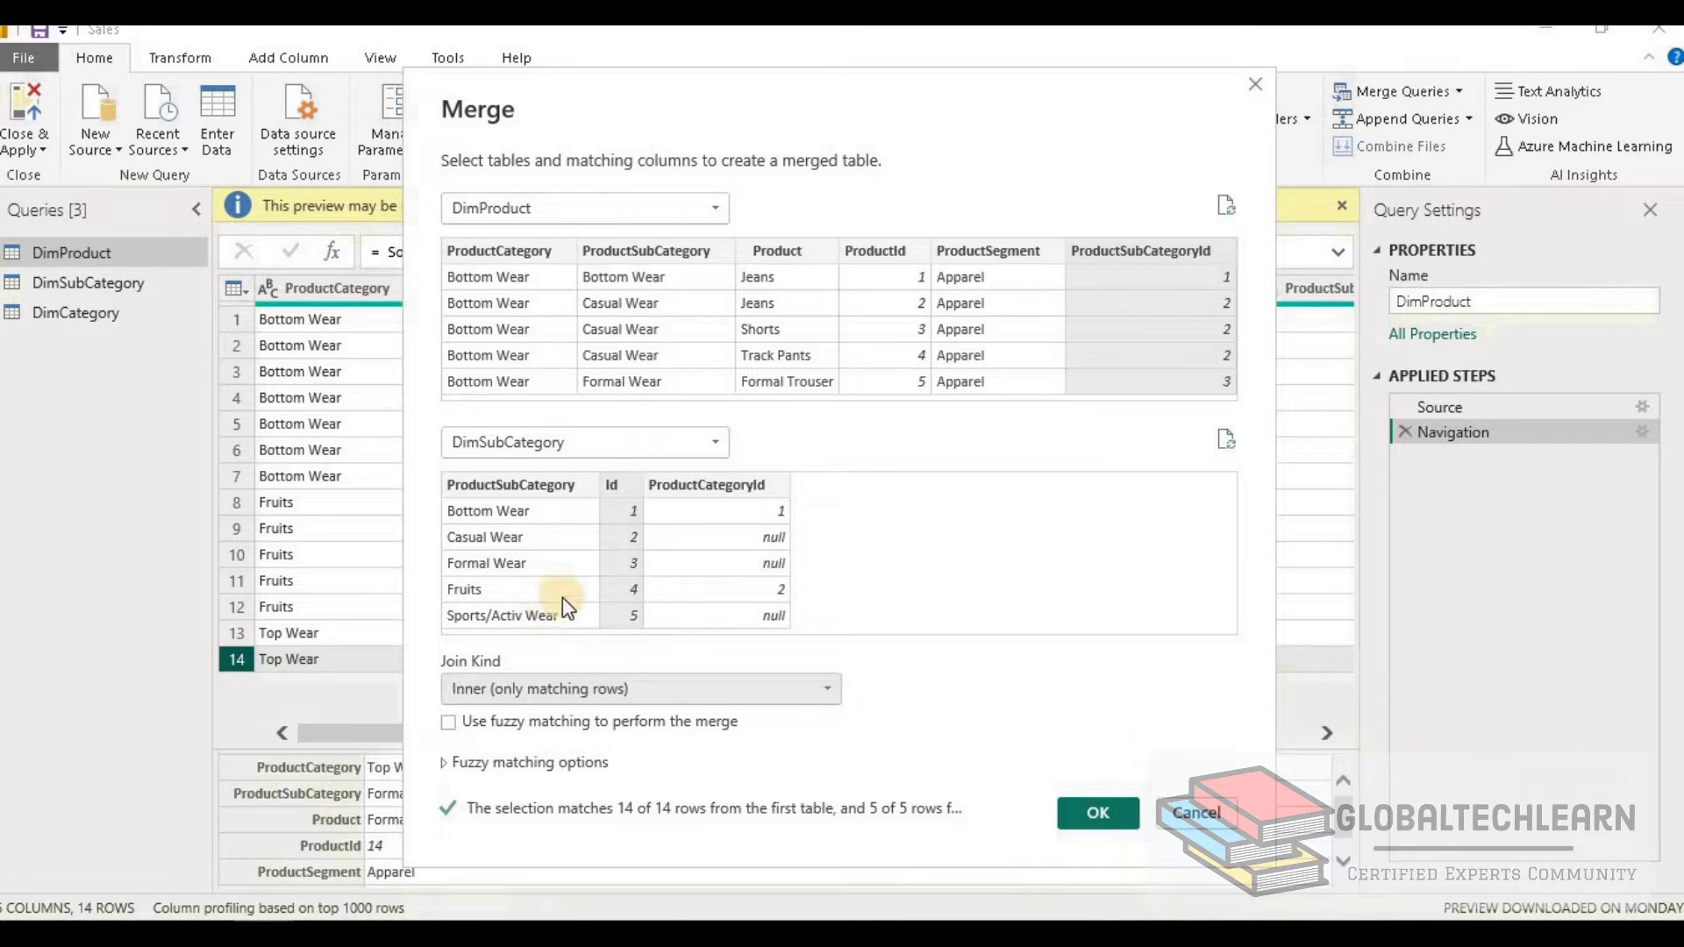
click(1099, 812)
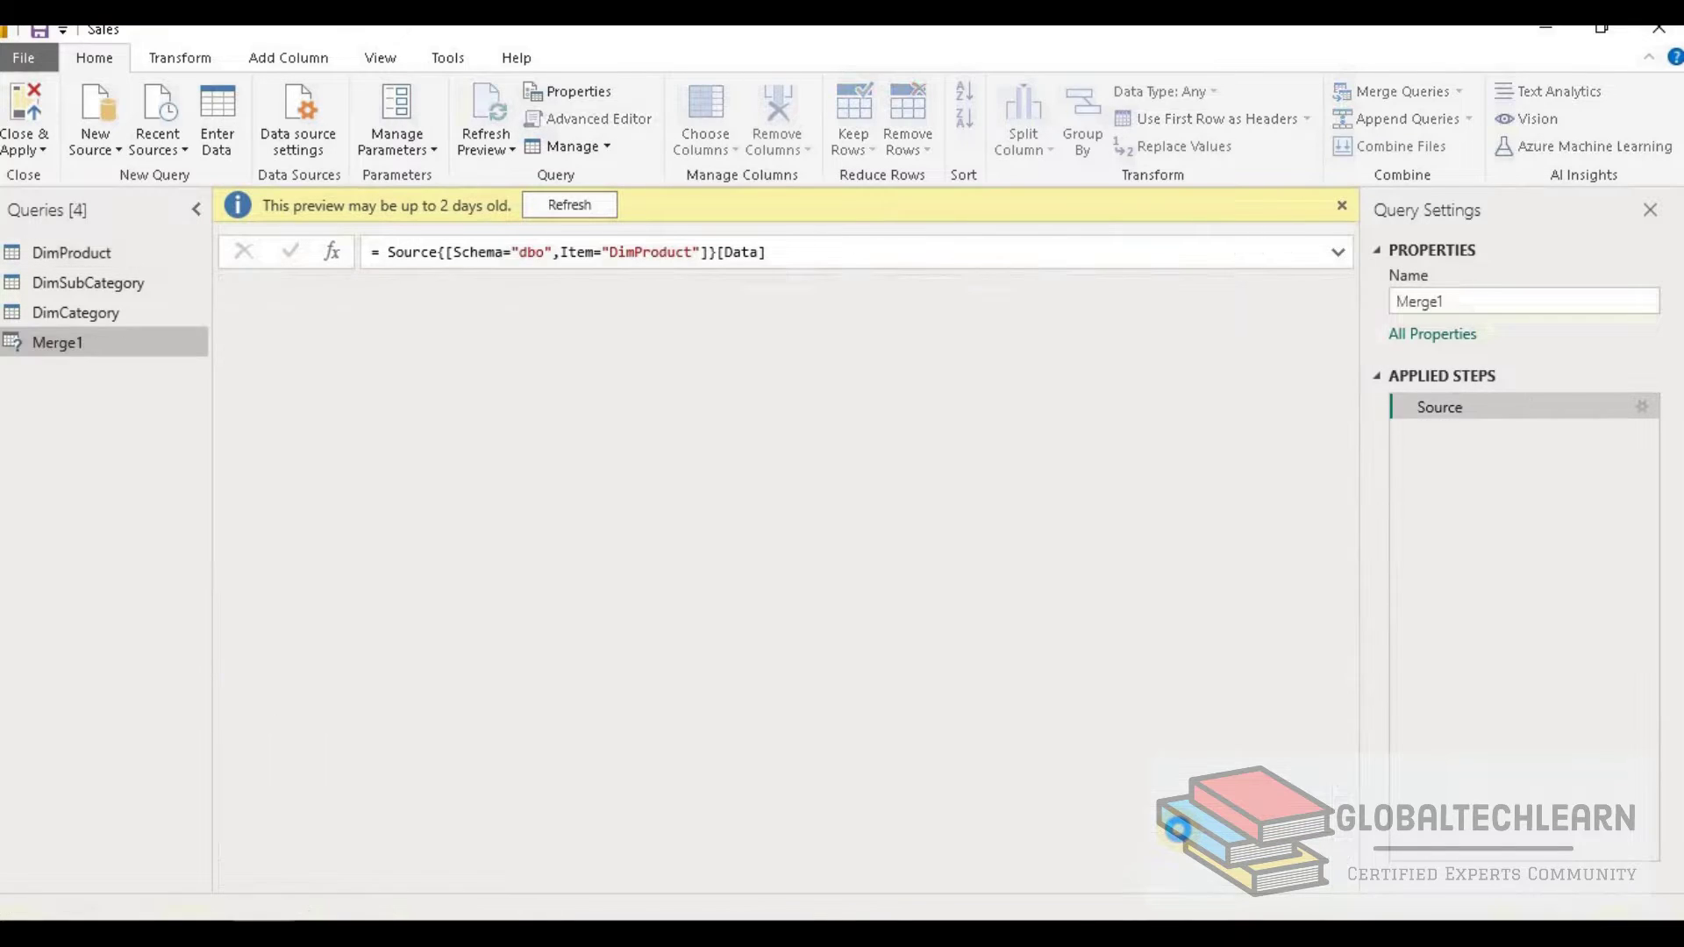
- Rename the Merge1 query to 'Products' from the Queries pane
right_click(79, 351)
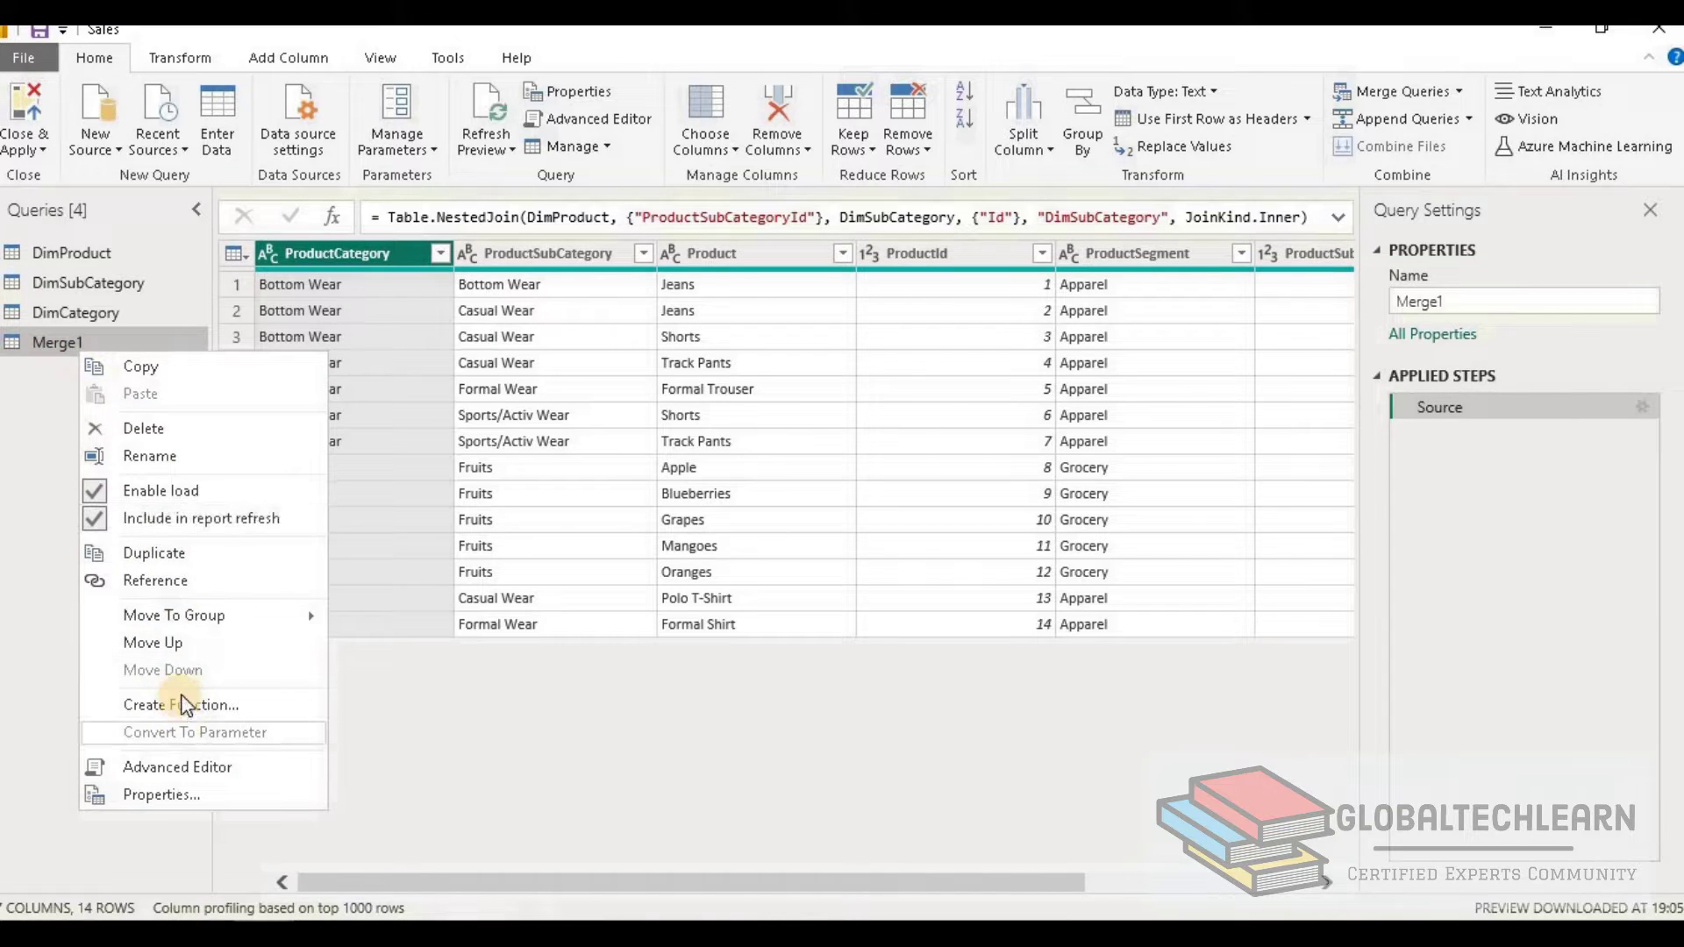
click(173, 456)
text(Products)
key(Return)
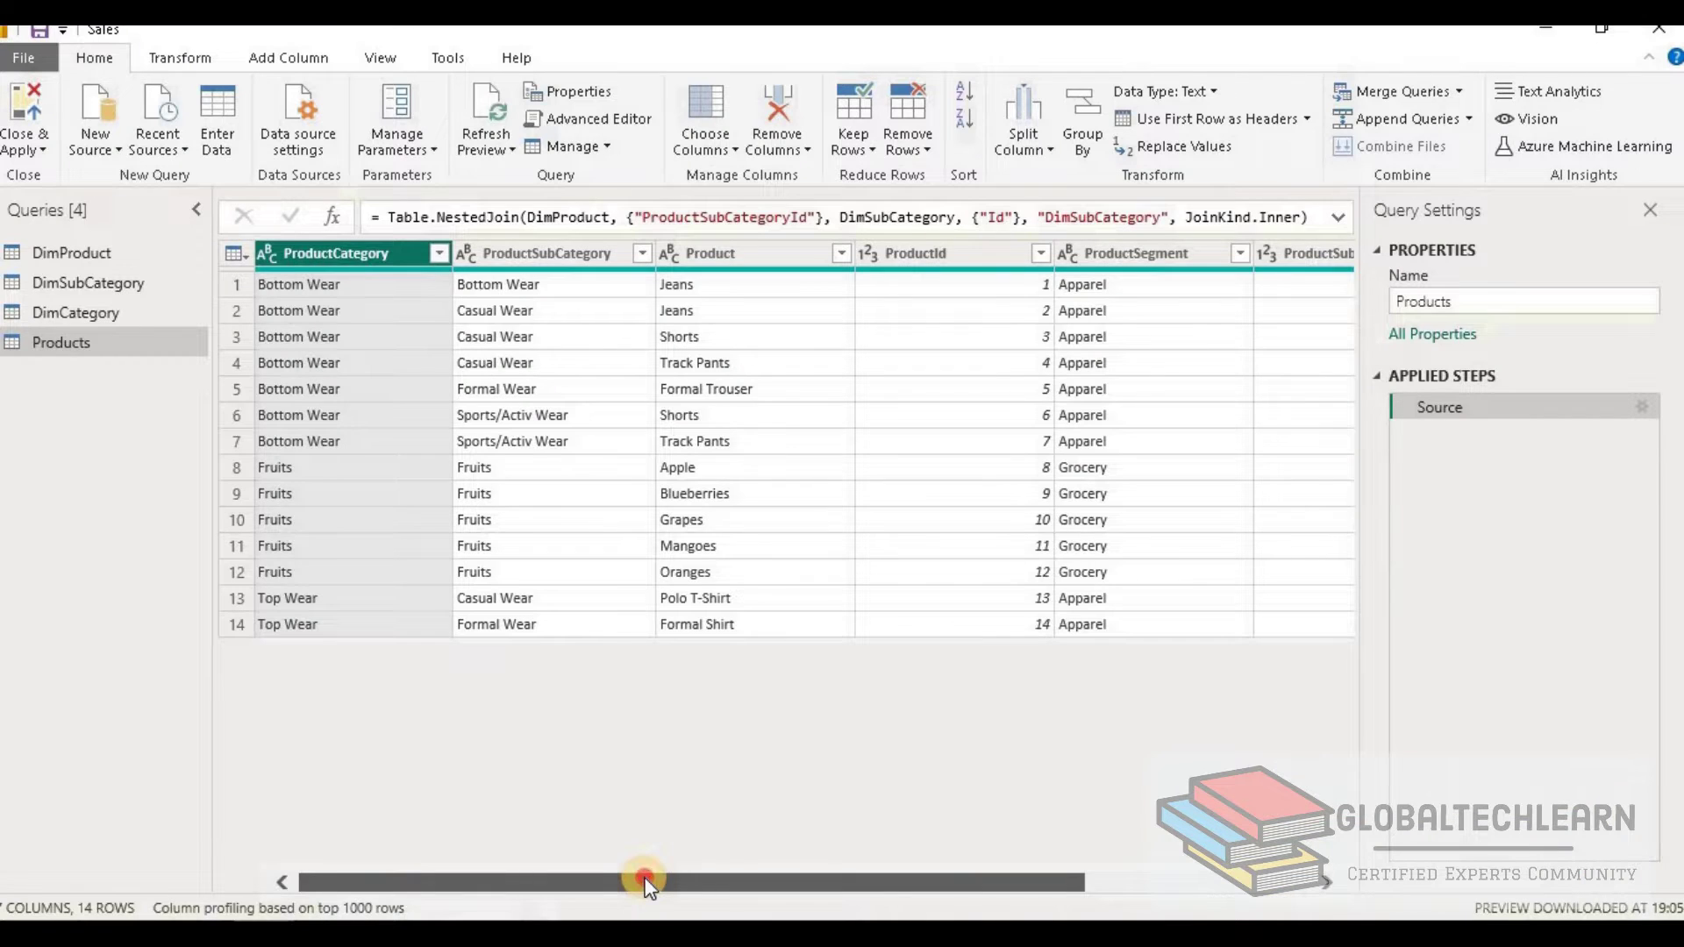
drag(639, 877, 1042, 894)
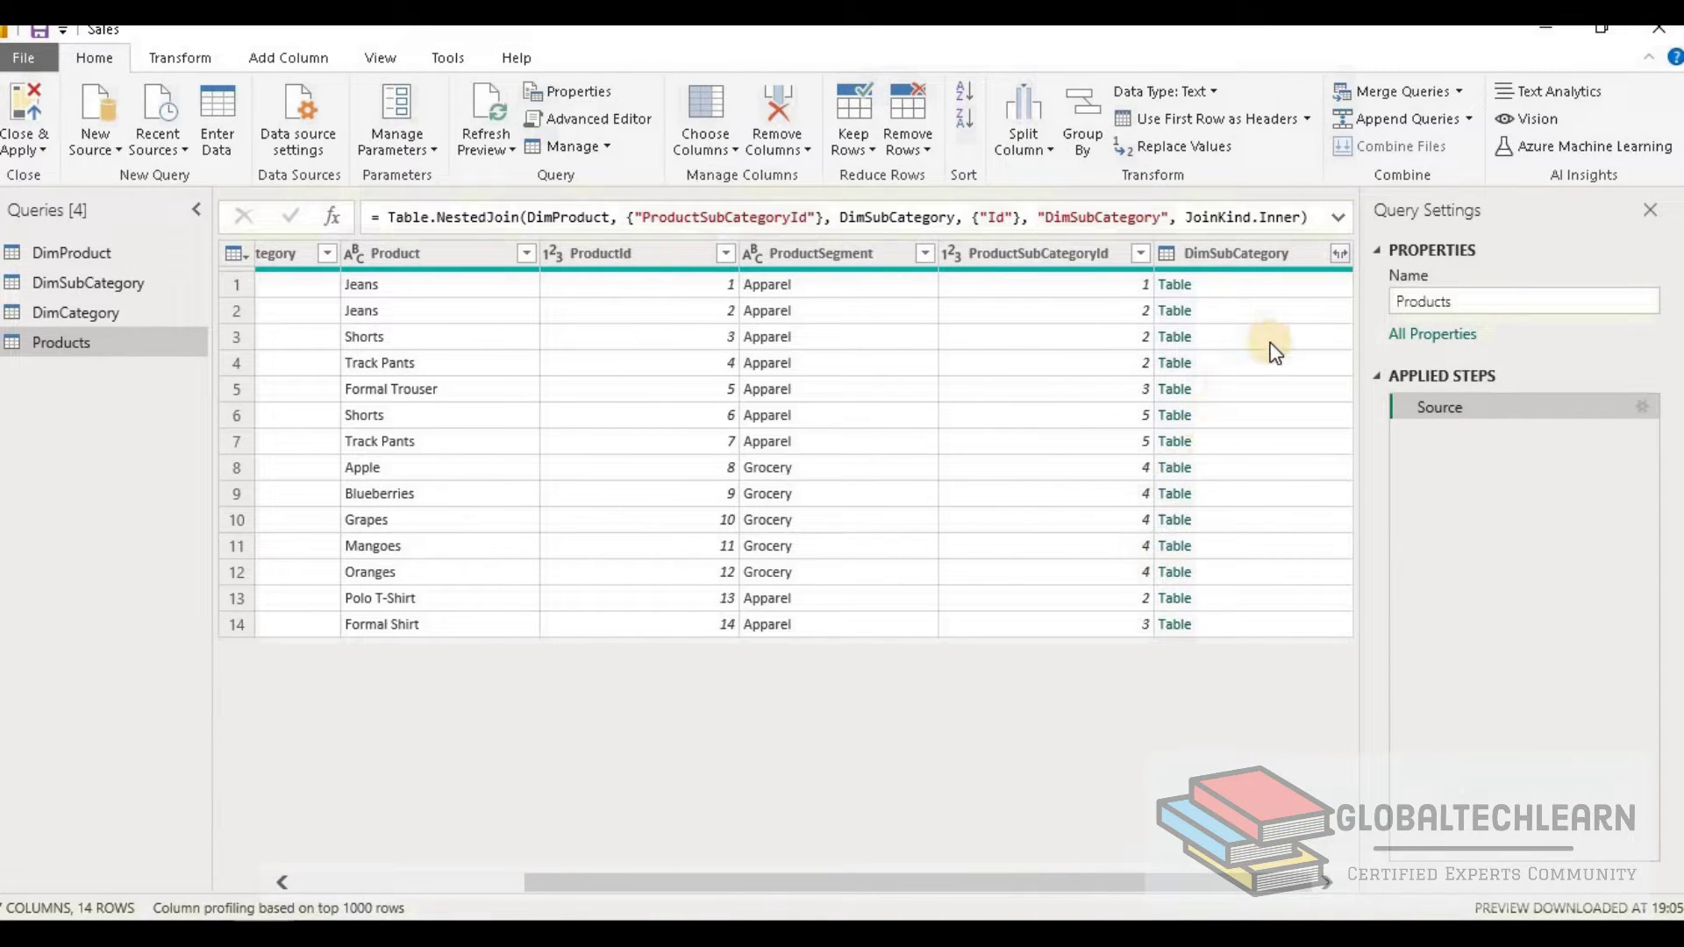
- Expand all DimSubCategory columns (ProductSubCategory, Id, ProductCategoryId) into Products, keeping the prefix
click(1252, 263)
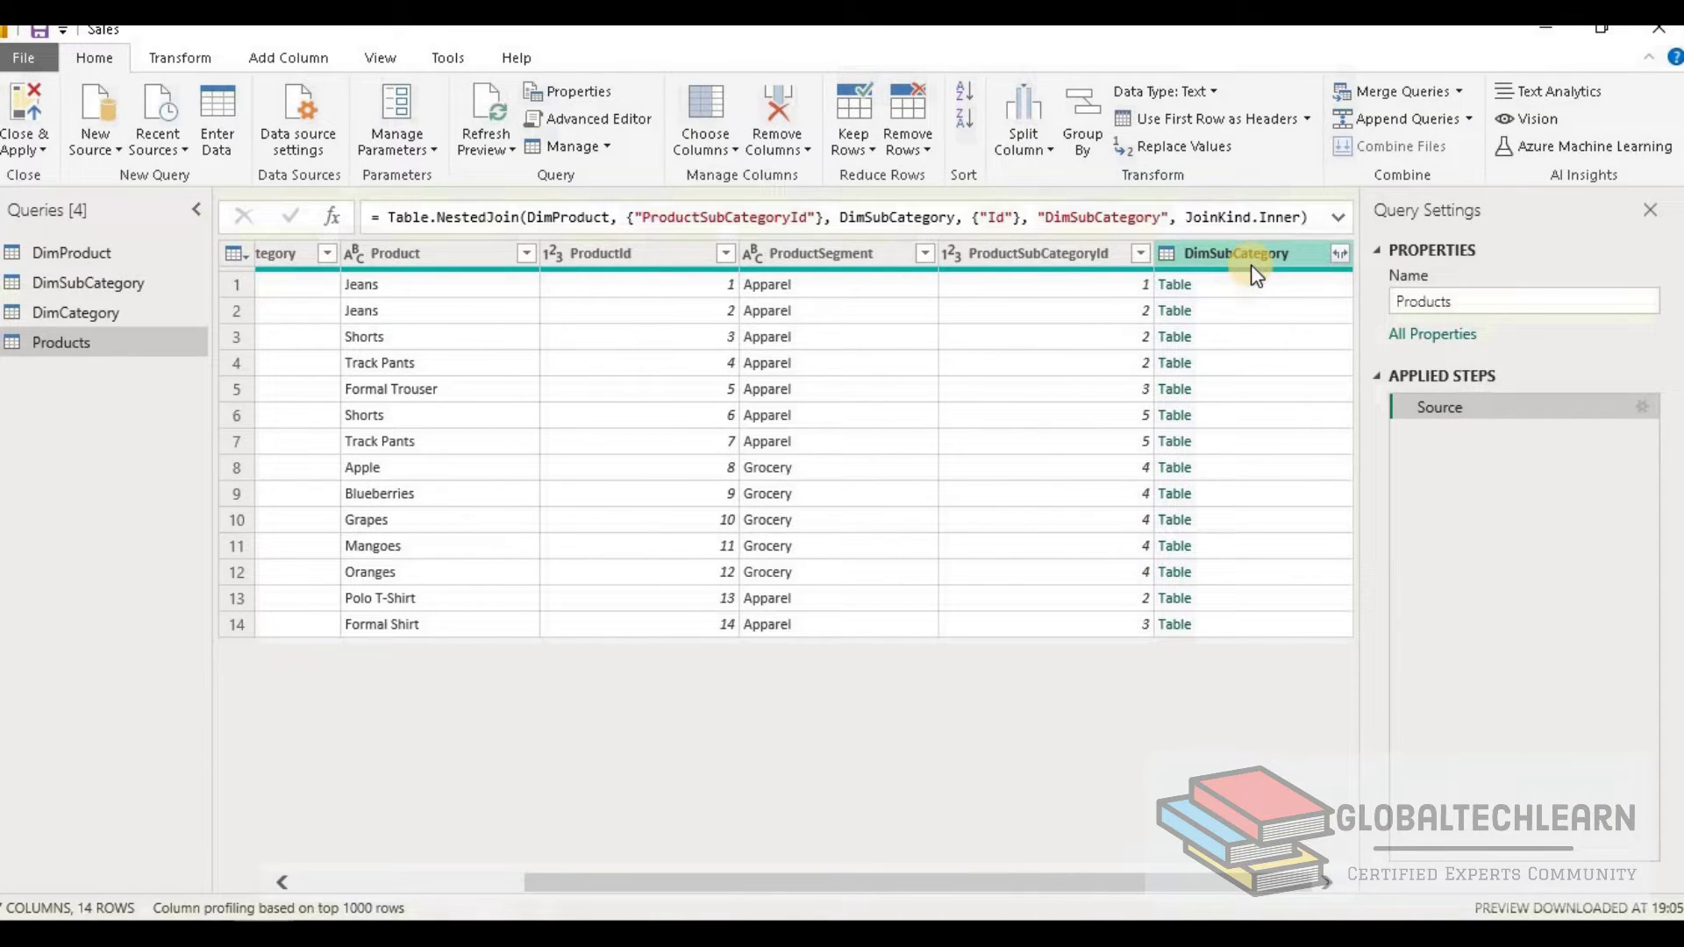
click(1340, 254)
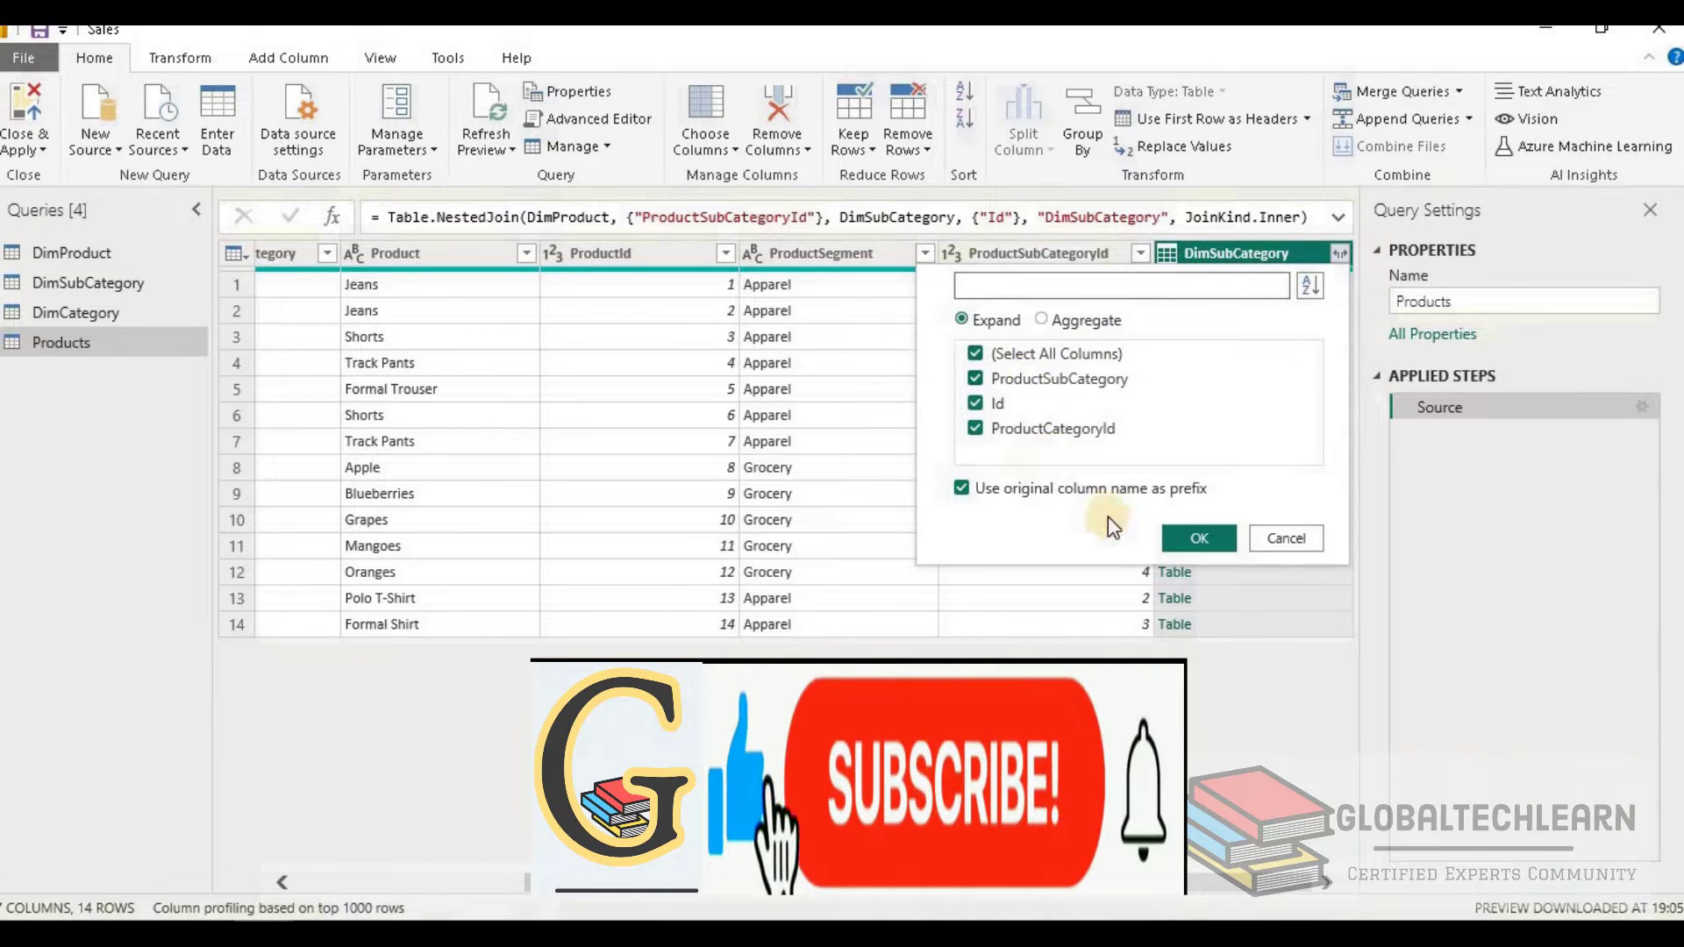
click(1194, 549)
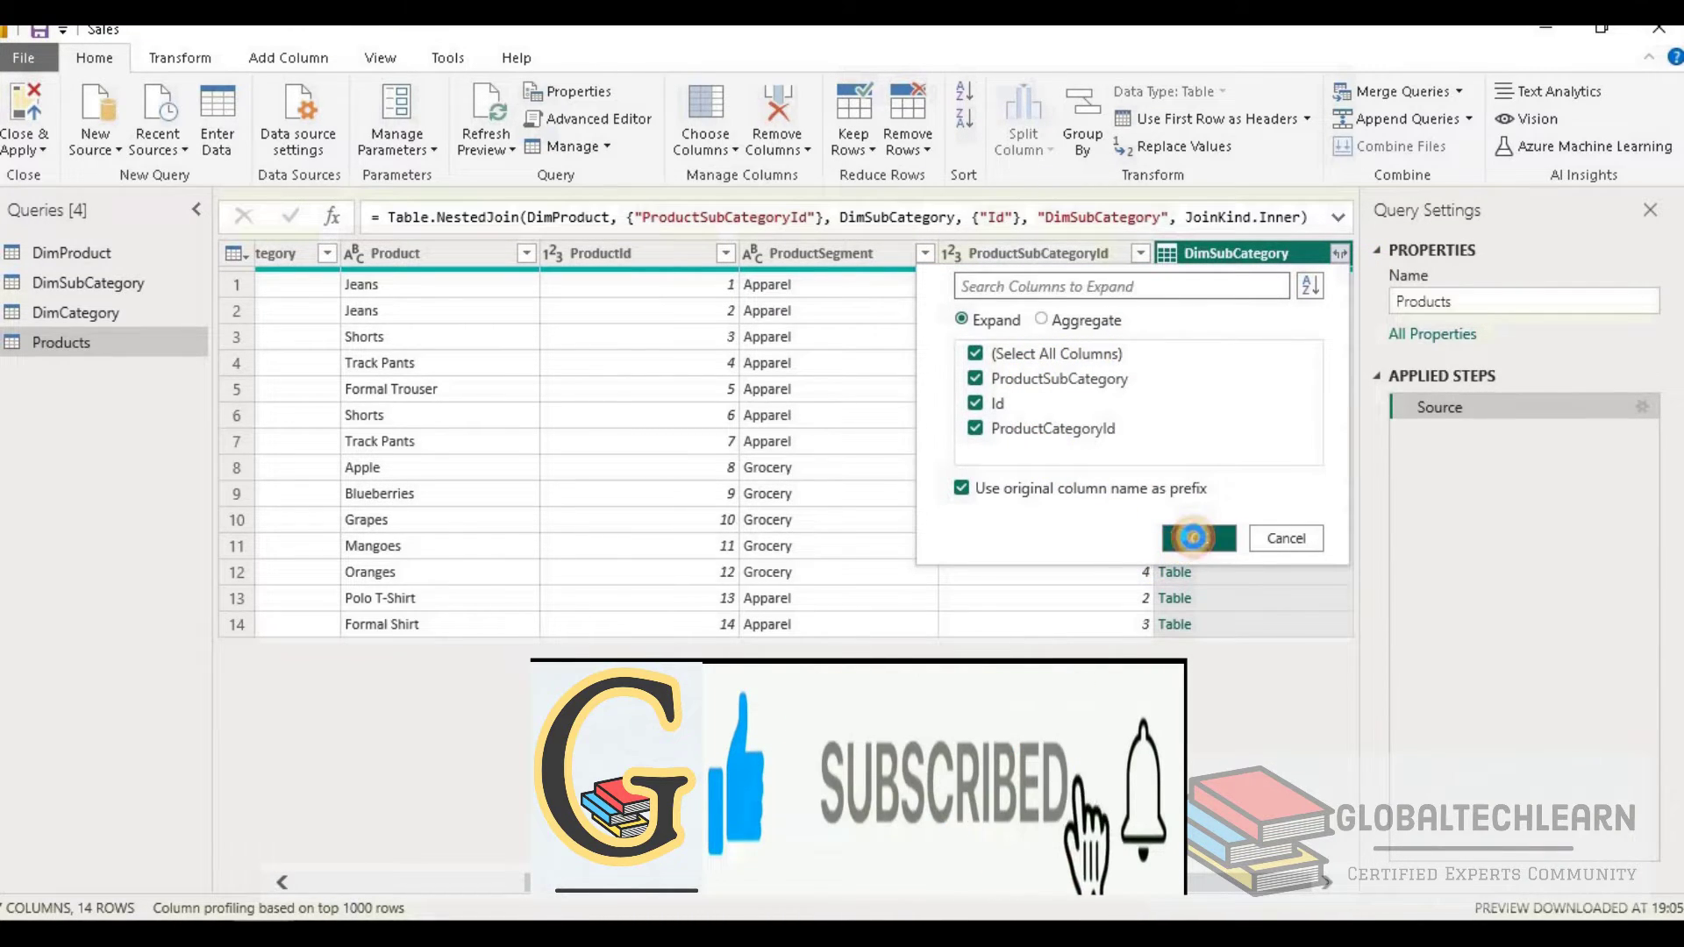
drag(1277, 903, 902, 902)
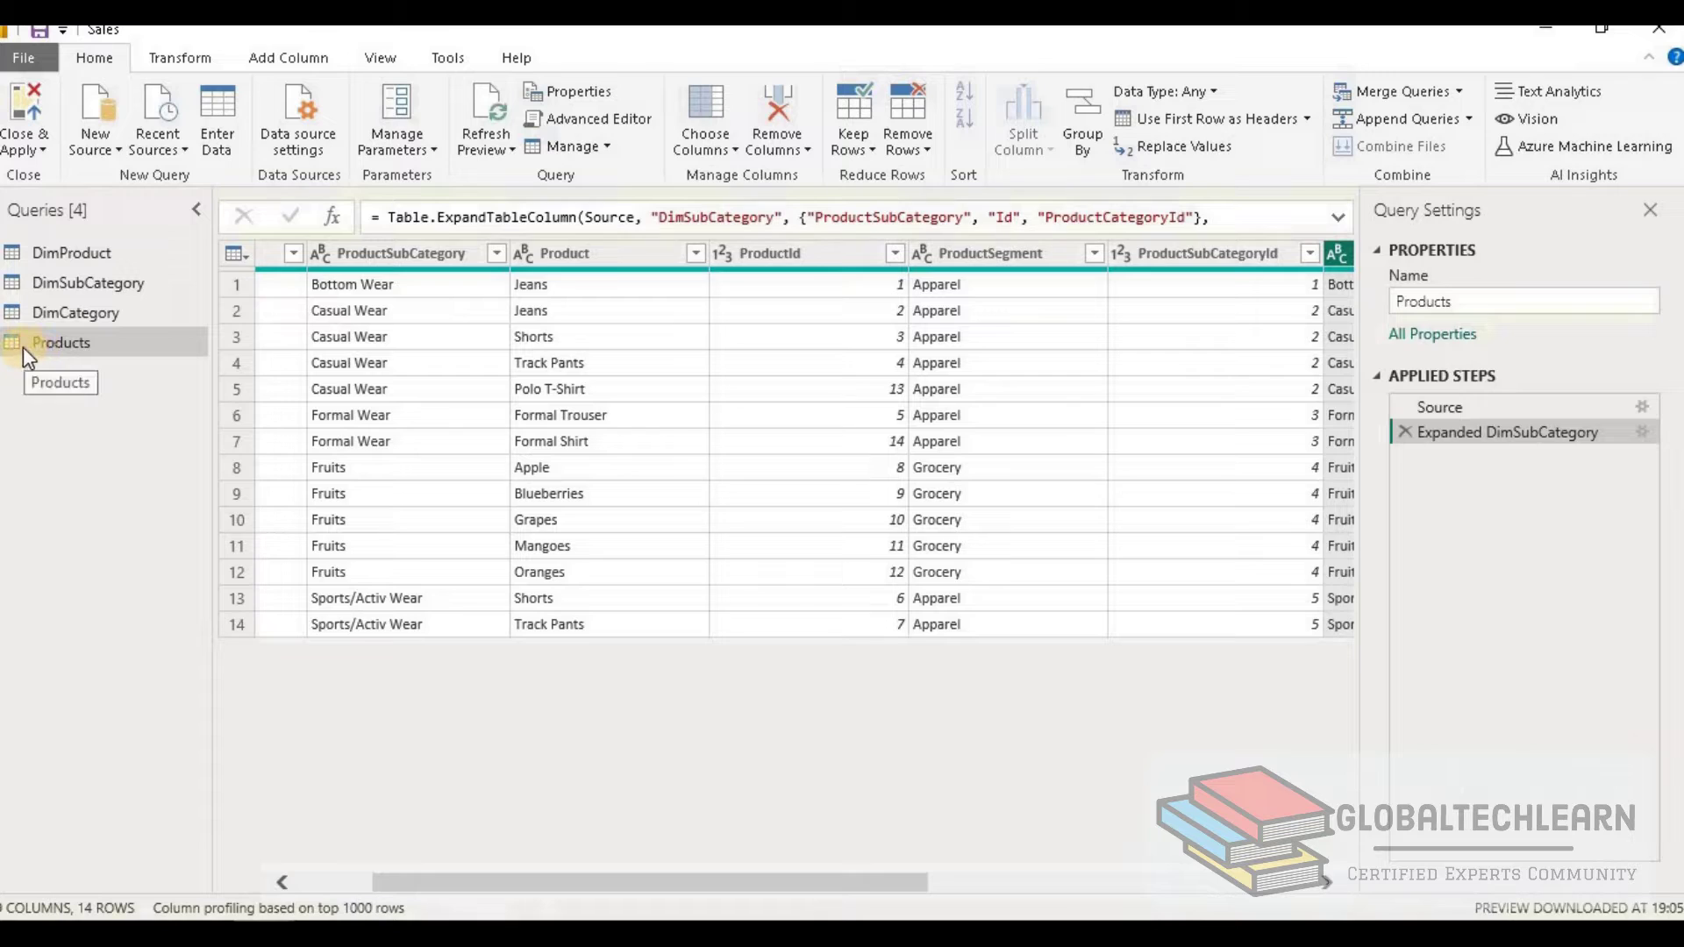
- Merge Products with DimCategory, matching DimSubCategory.ProductCategoryId to DimCategory's Id
click(1459, 91)
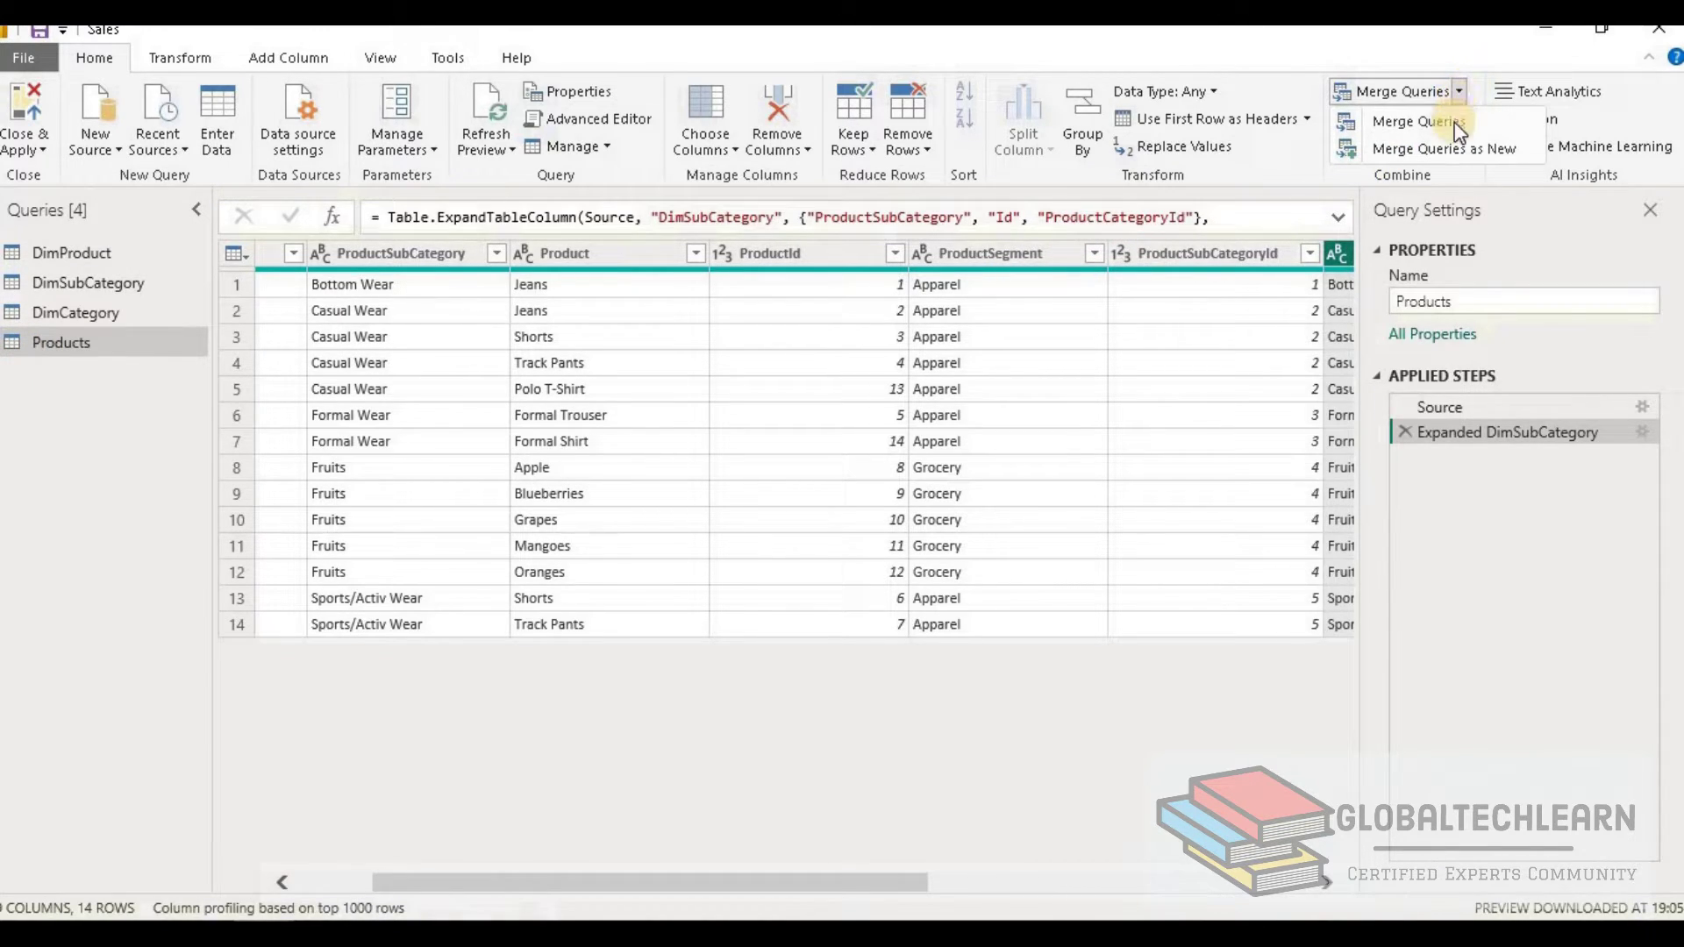
click(1454, 123)
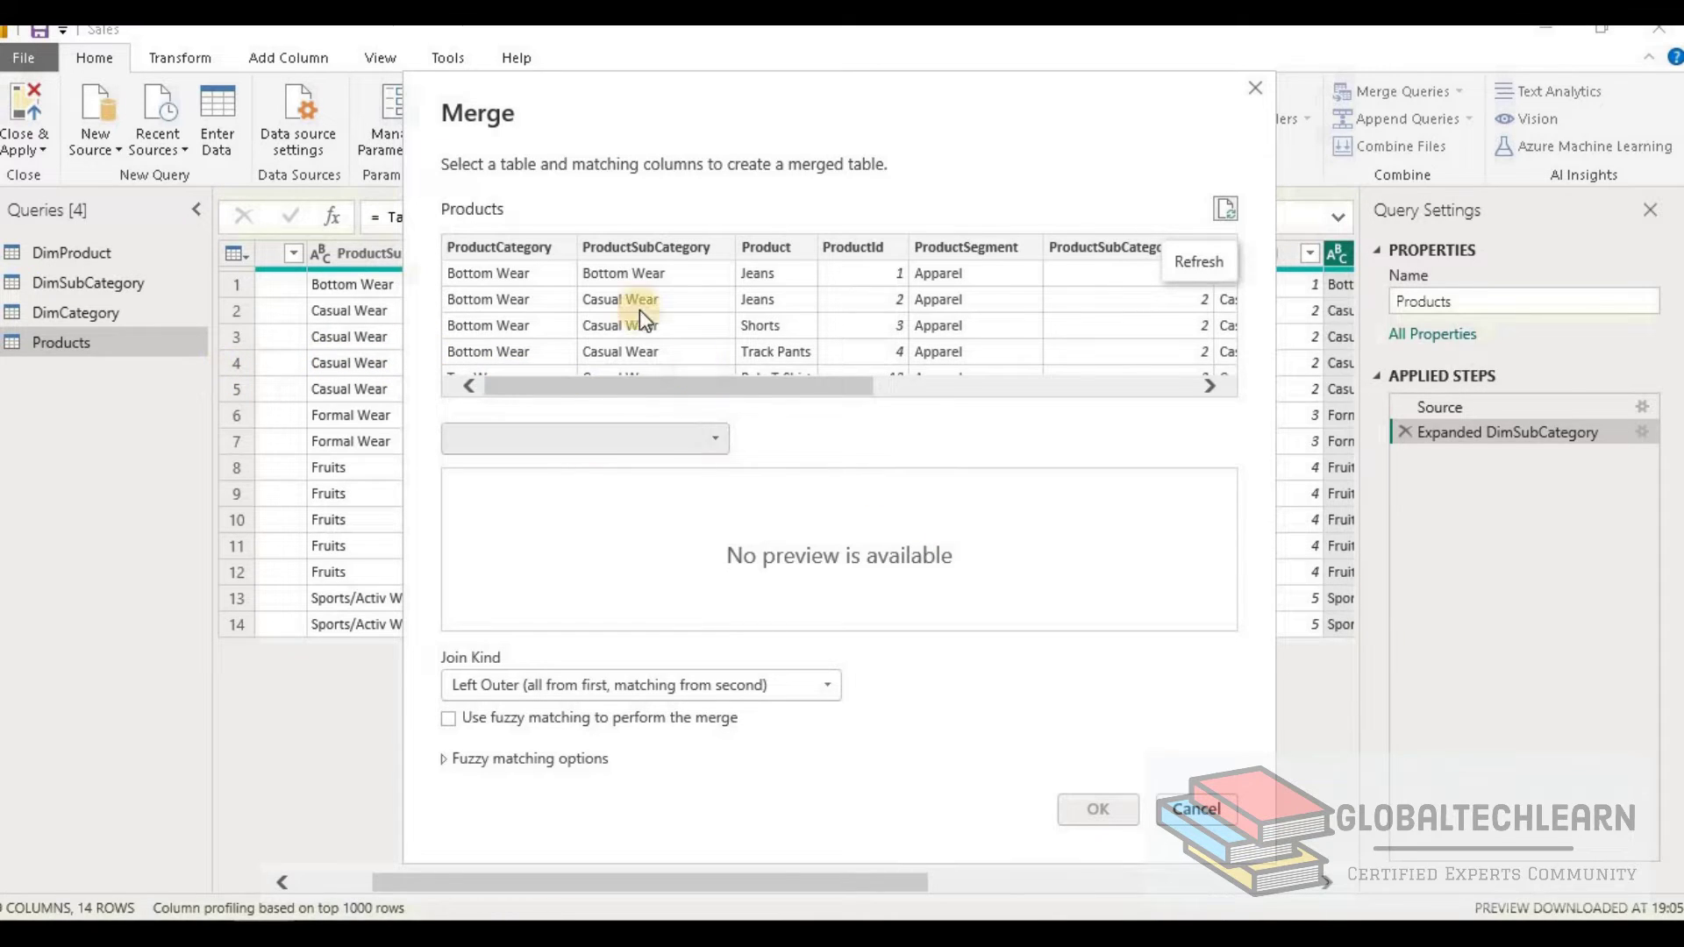
click(656, 436)
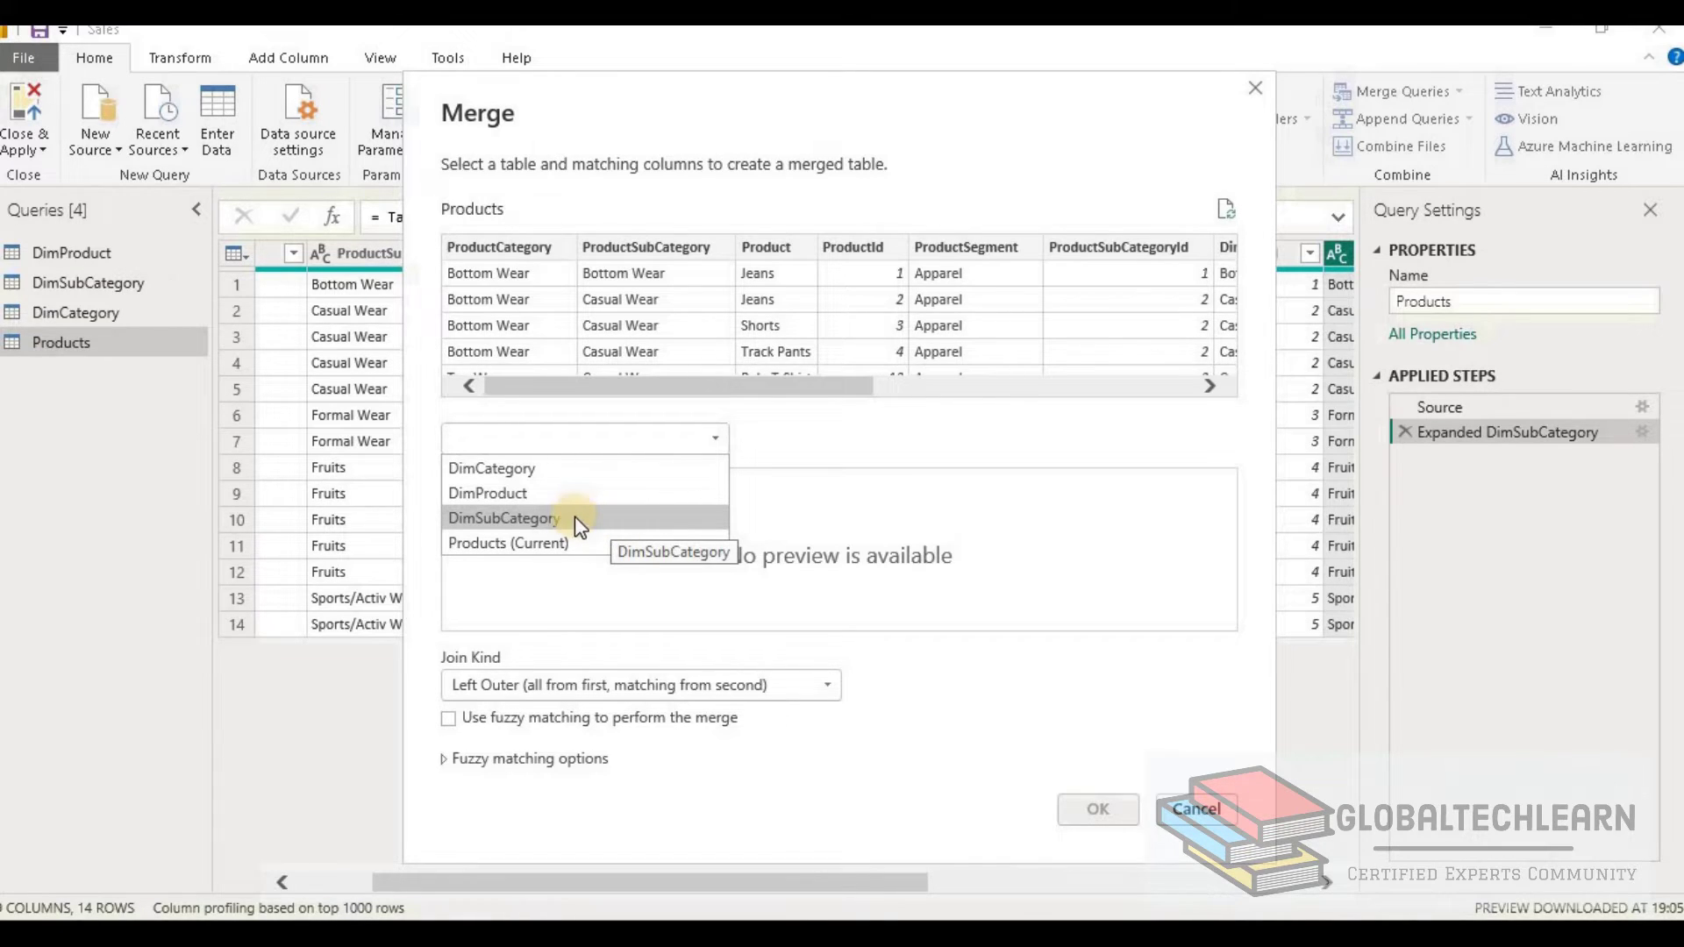
click(562, 474)
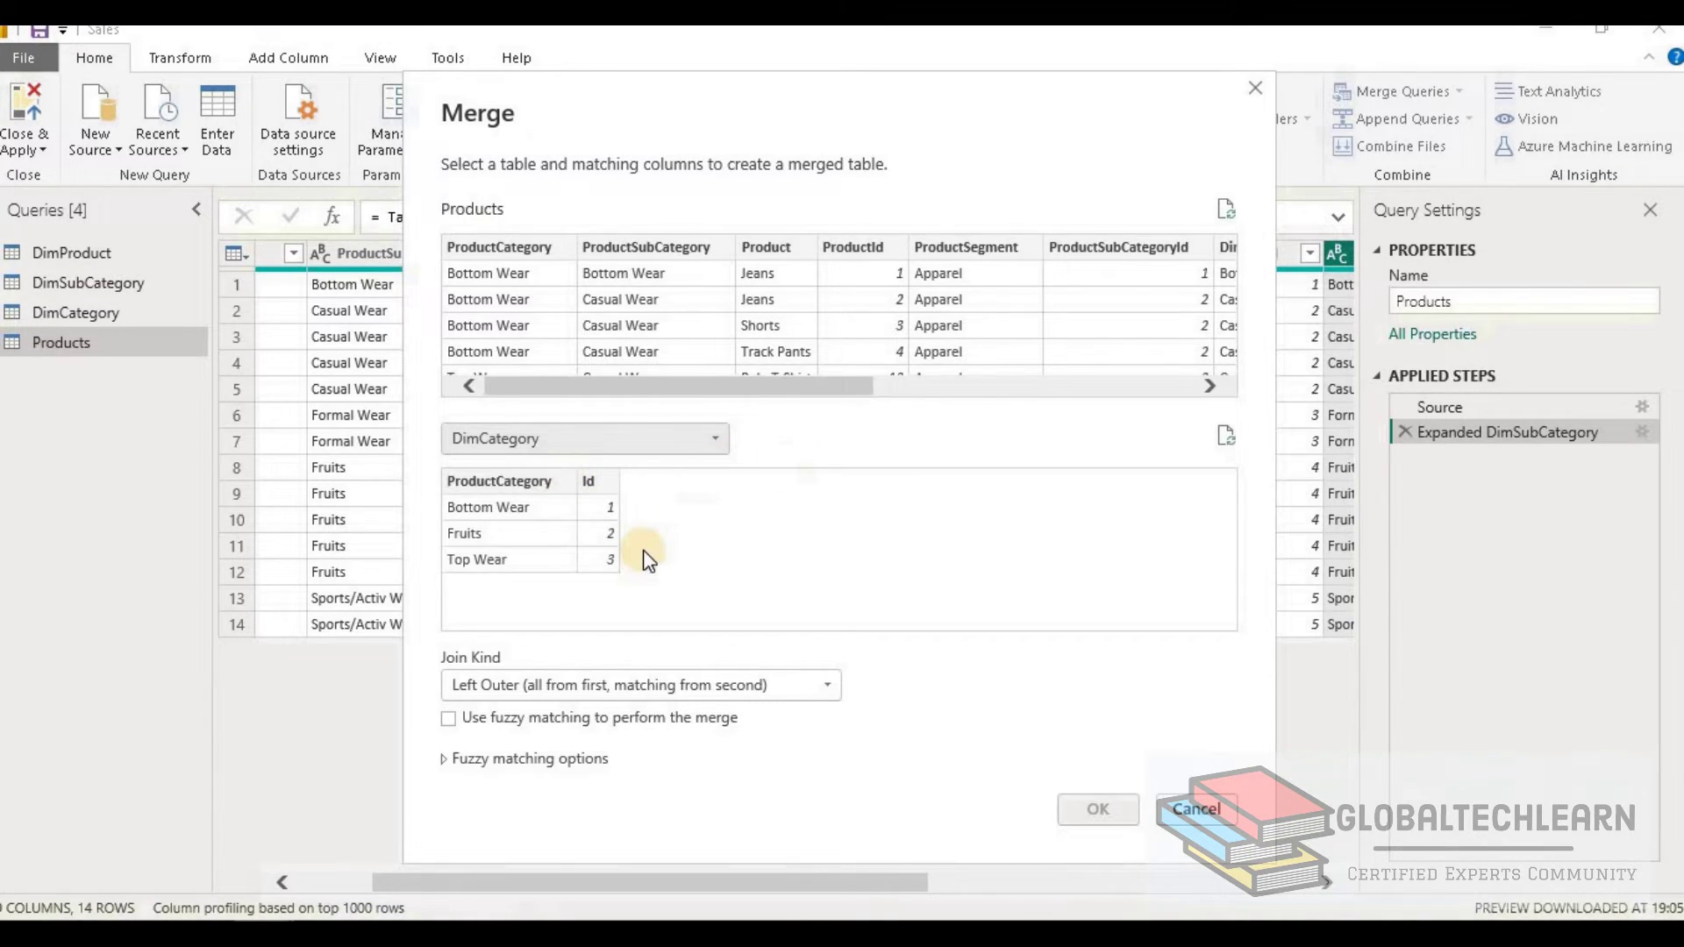
click(599, 482)
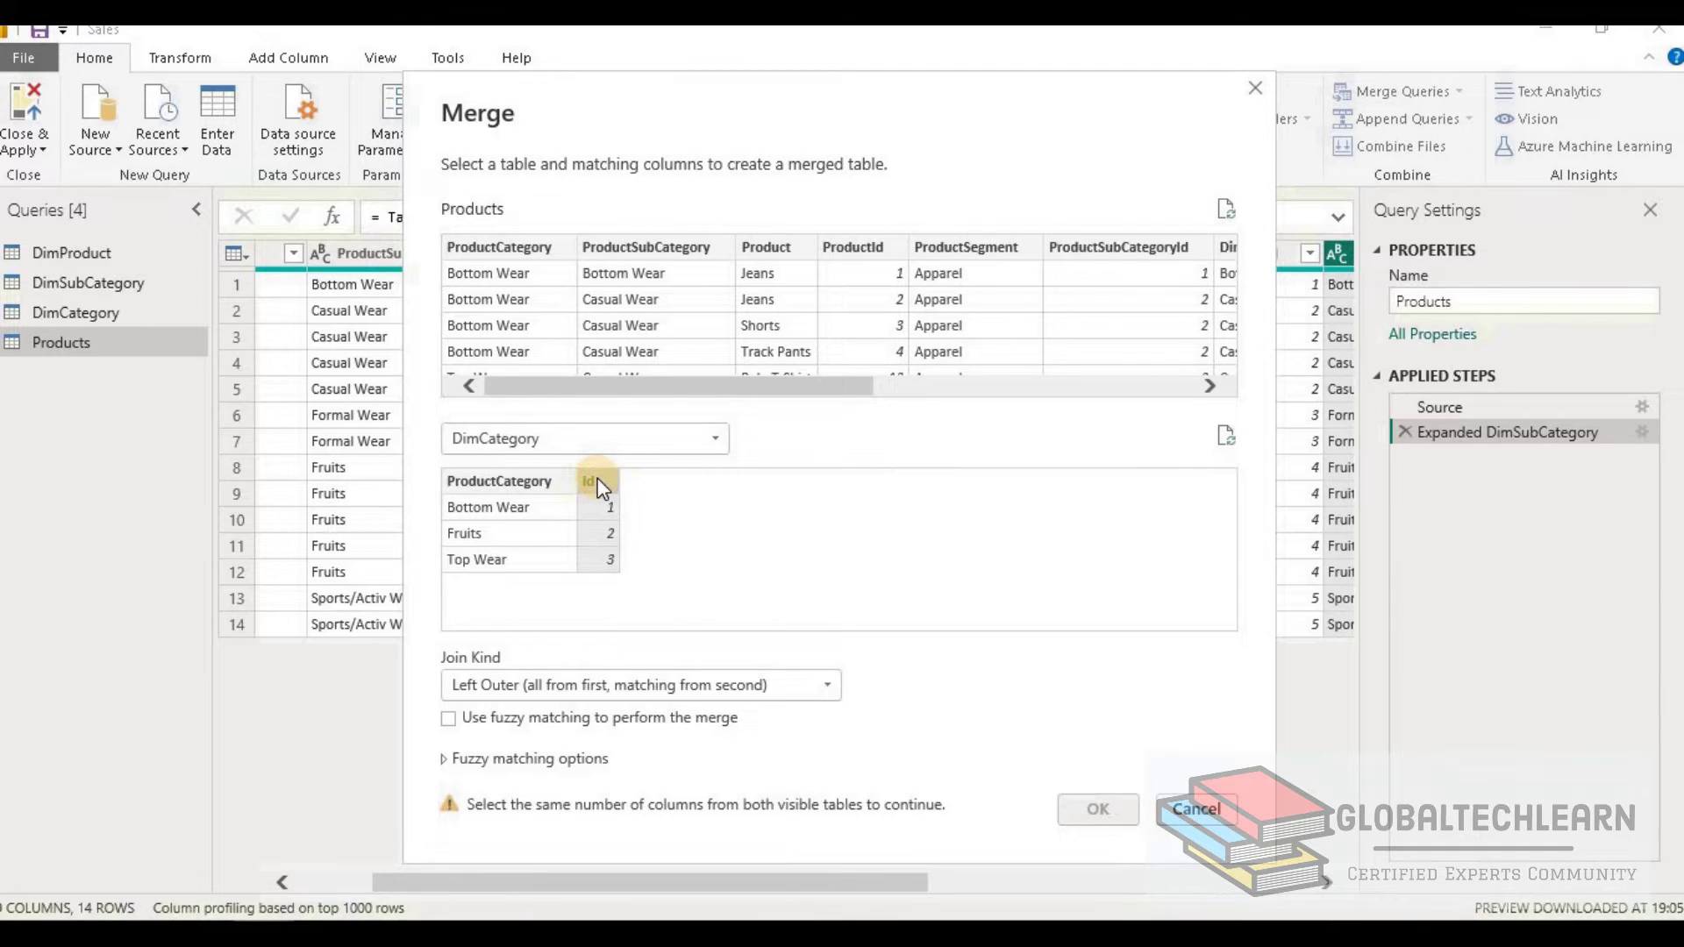
drag(889, 399, 1217, 393)
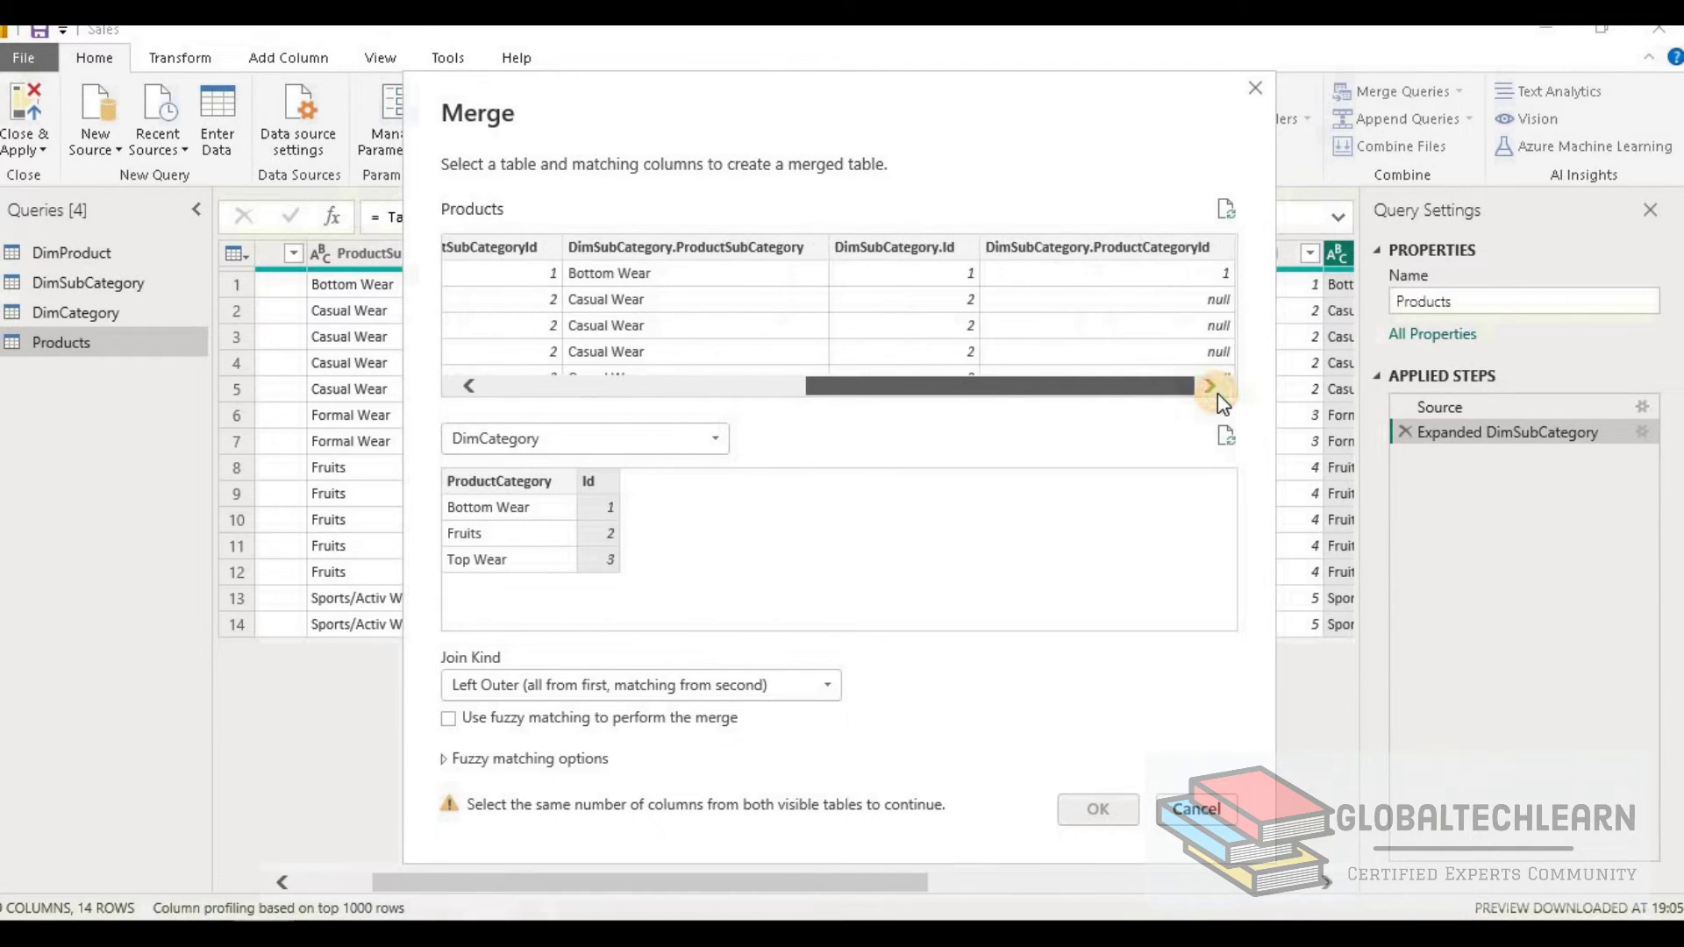
click(1170, 246)
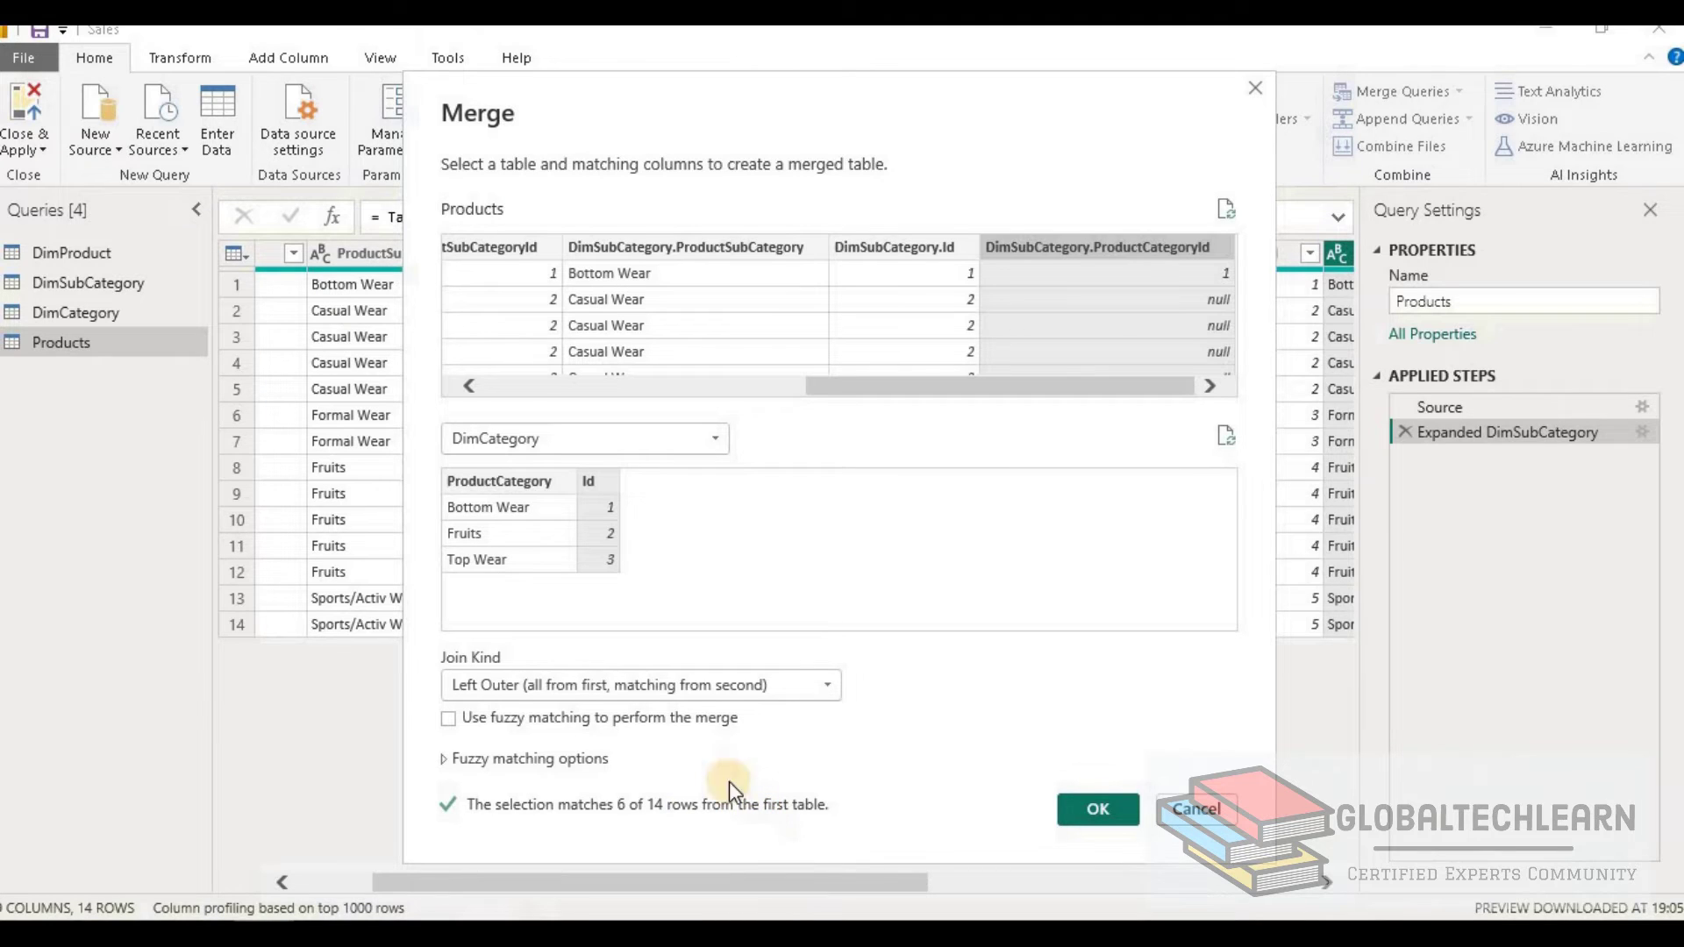
- Keep the Left Outer join kind and confirm the merge
click(739, 688)
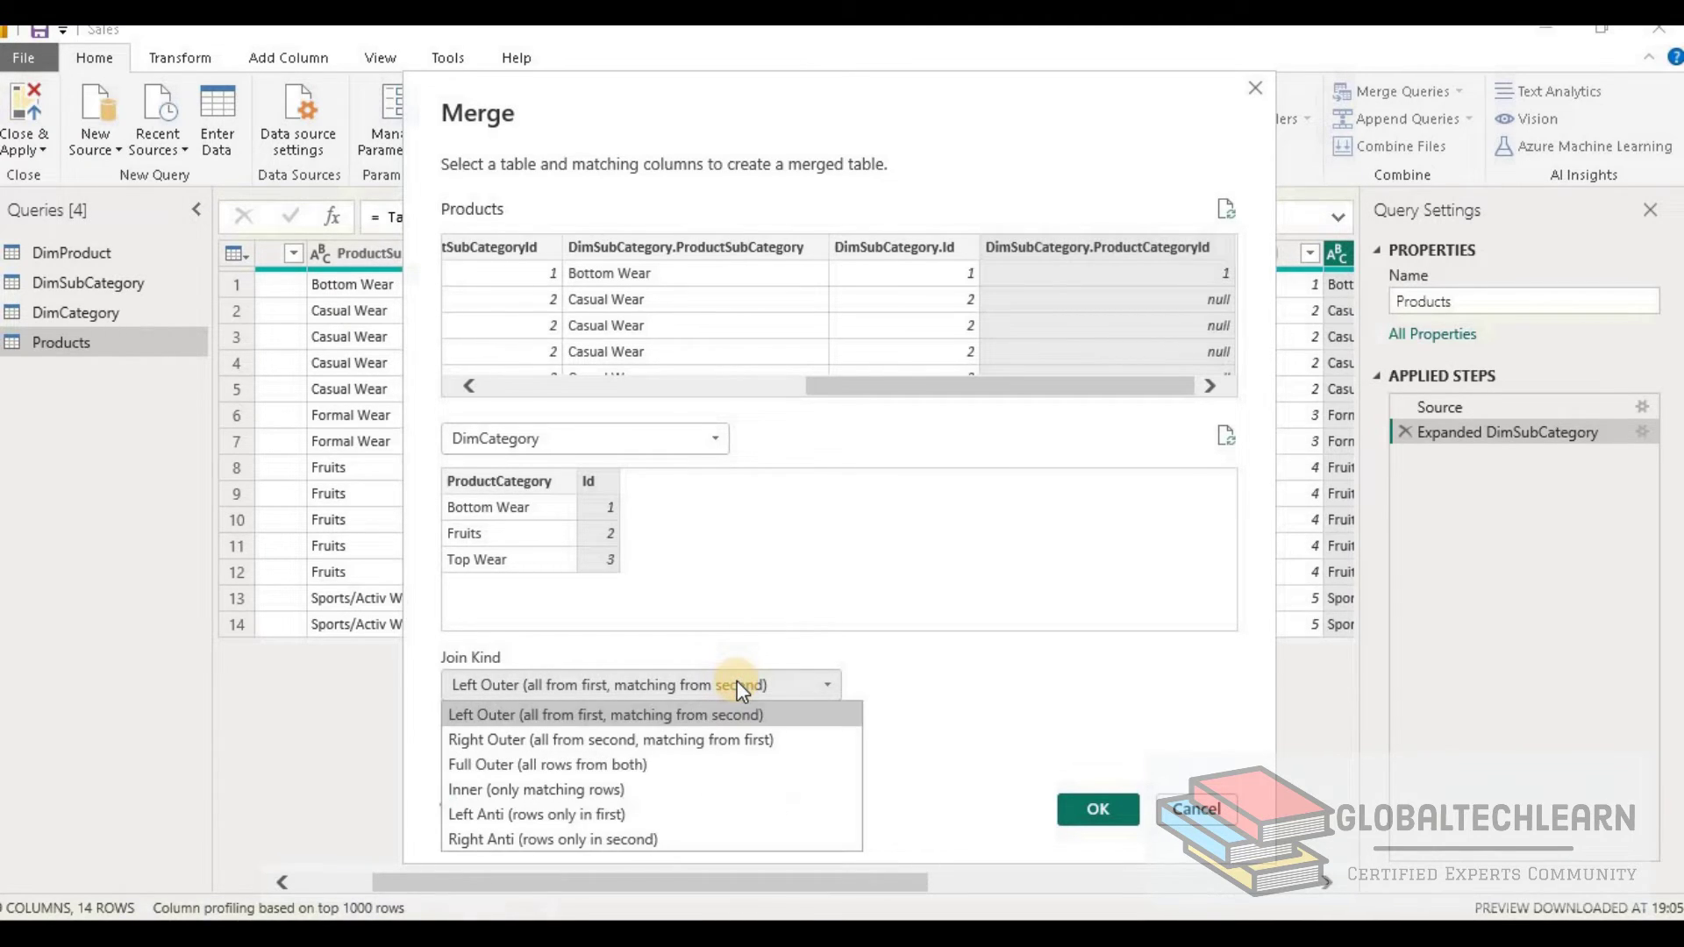
click(737, 682)
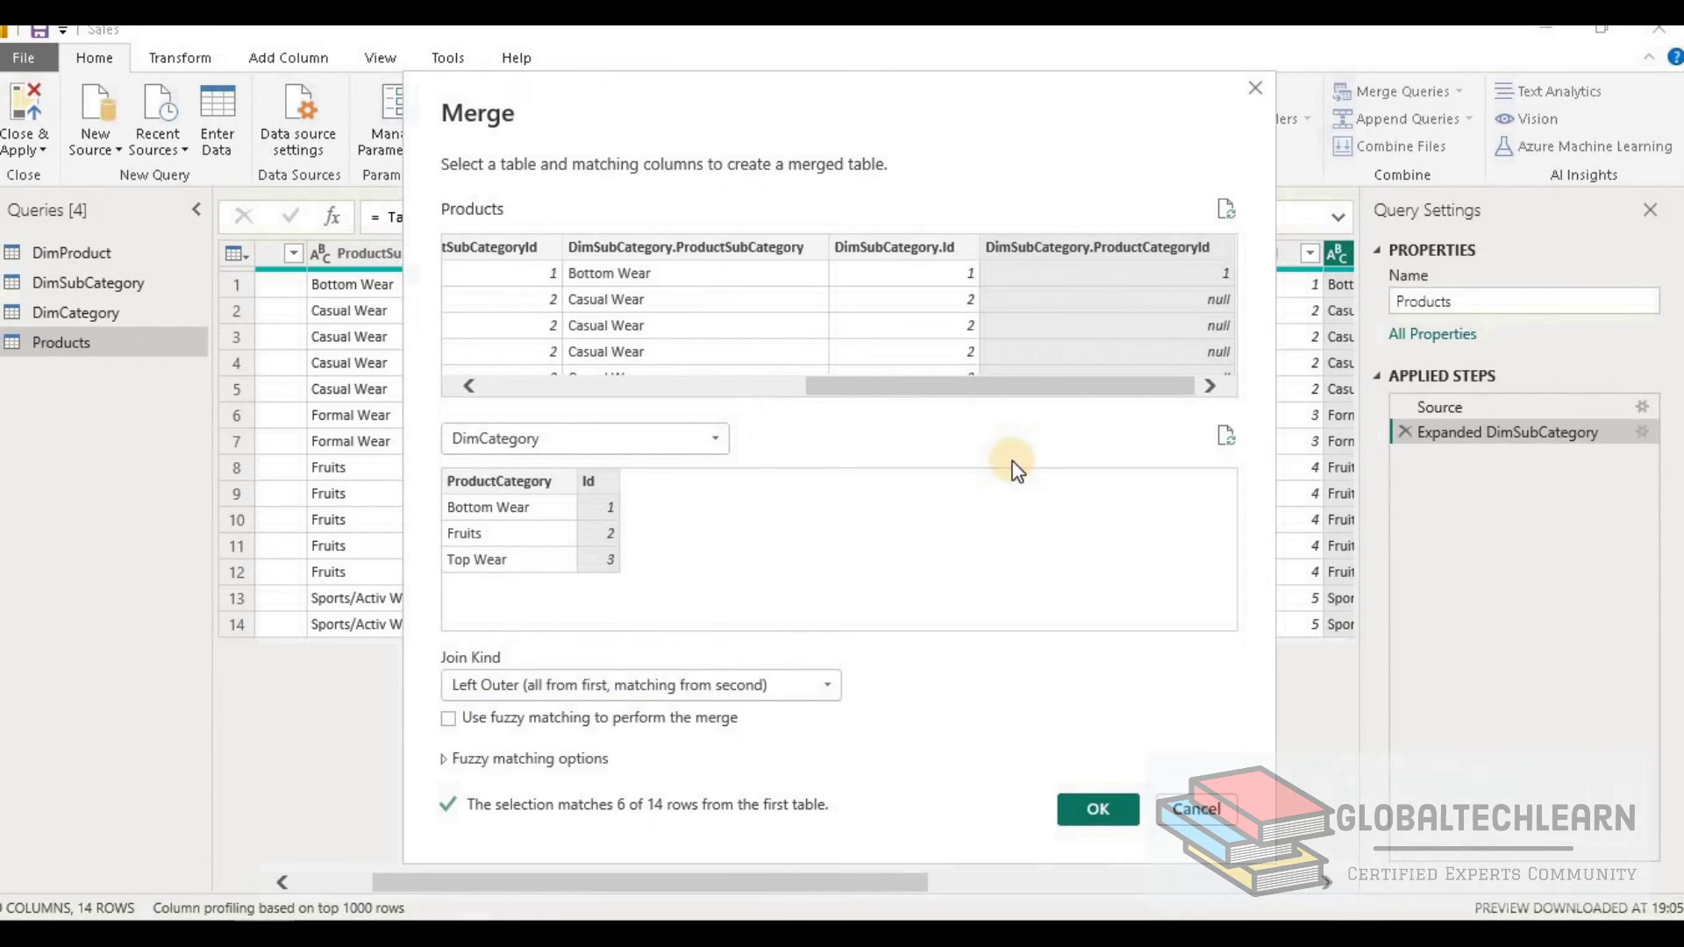
click(1098, 809)
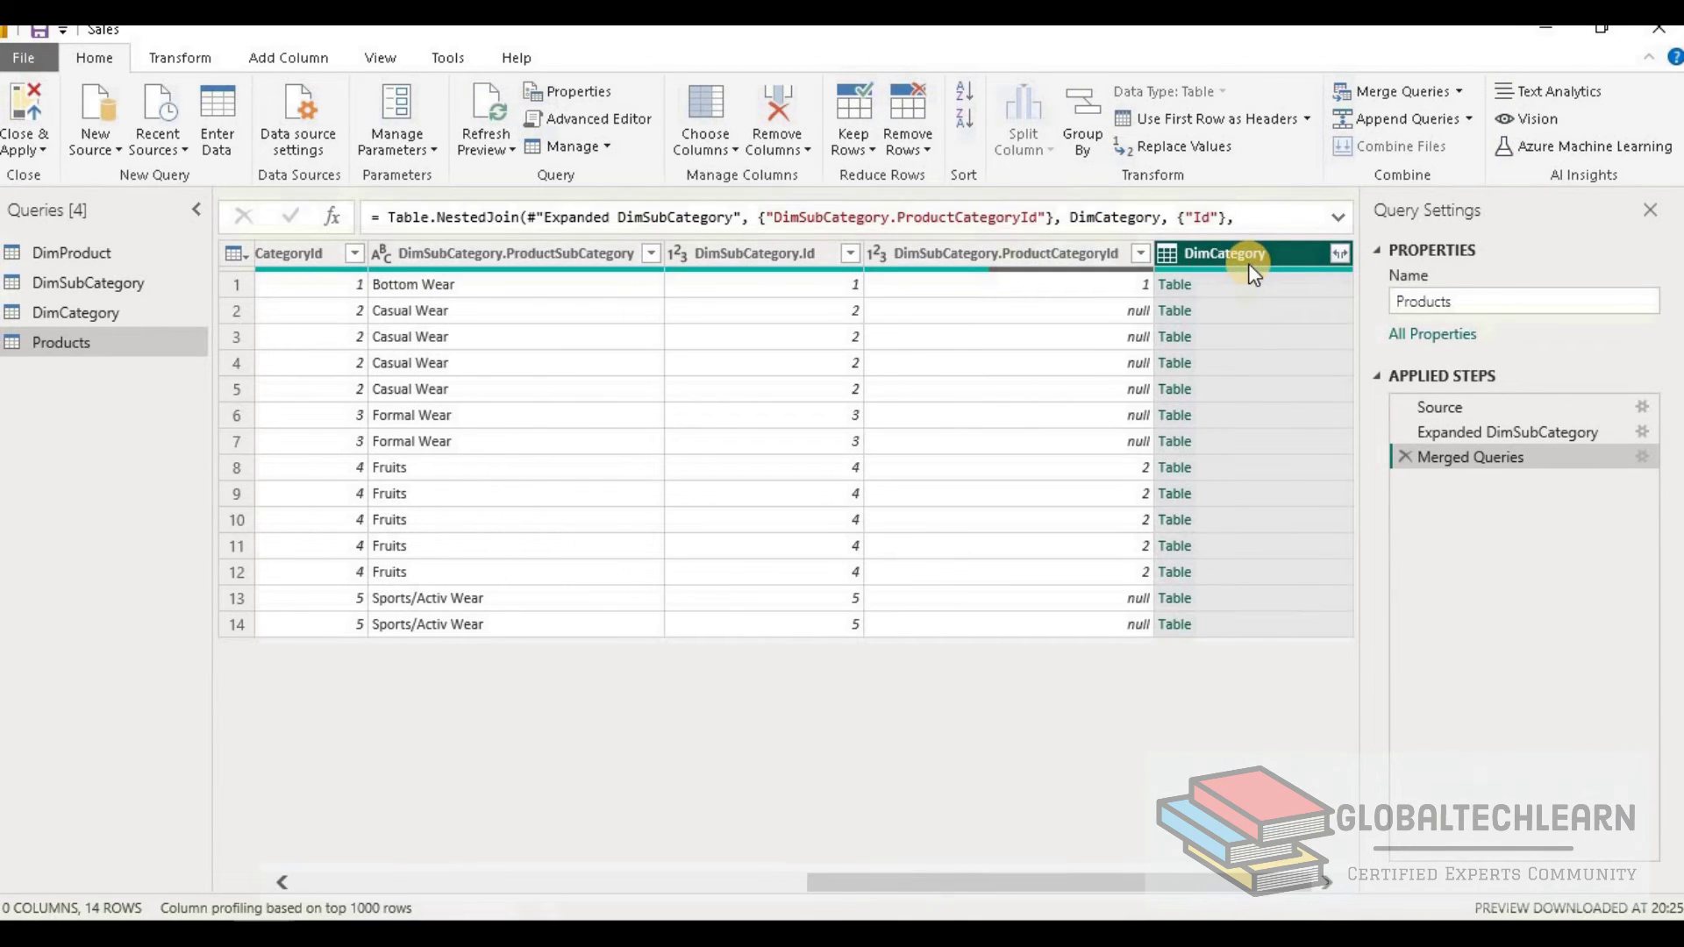
- Expand DimCategory's ProductCategory and Id columns into Products
click(1339, 254)
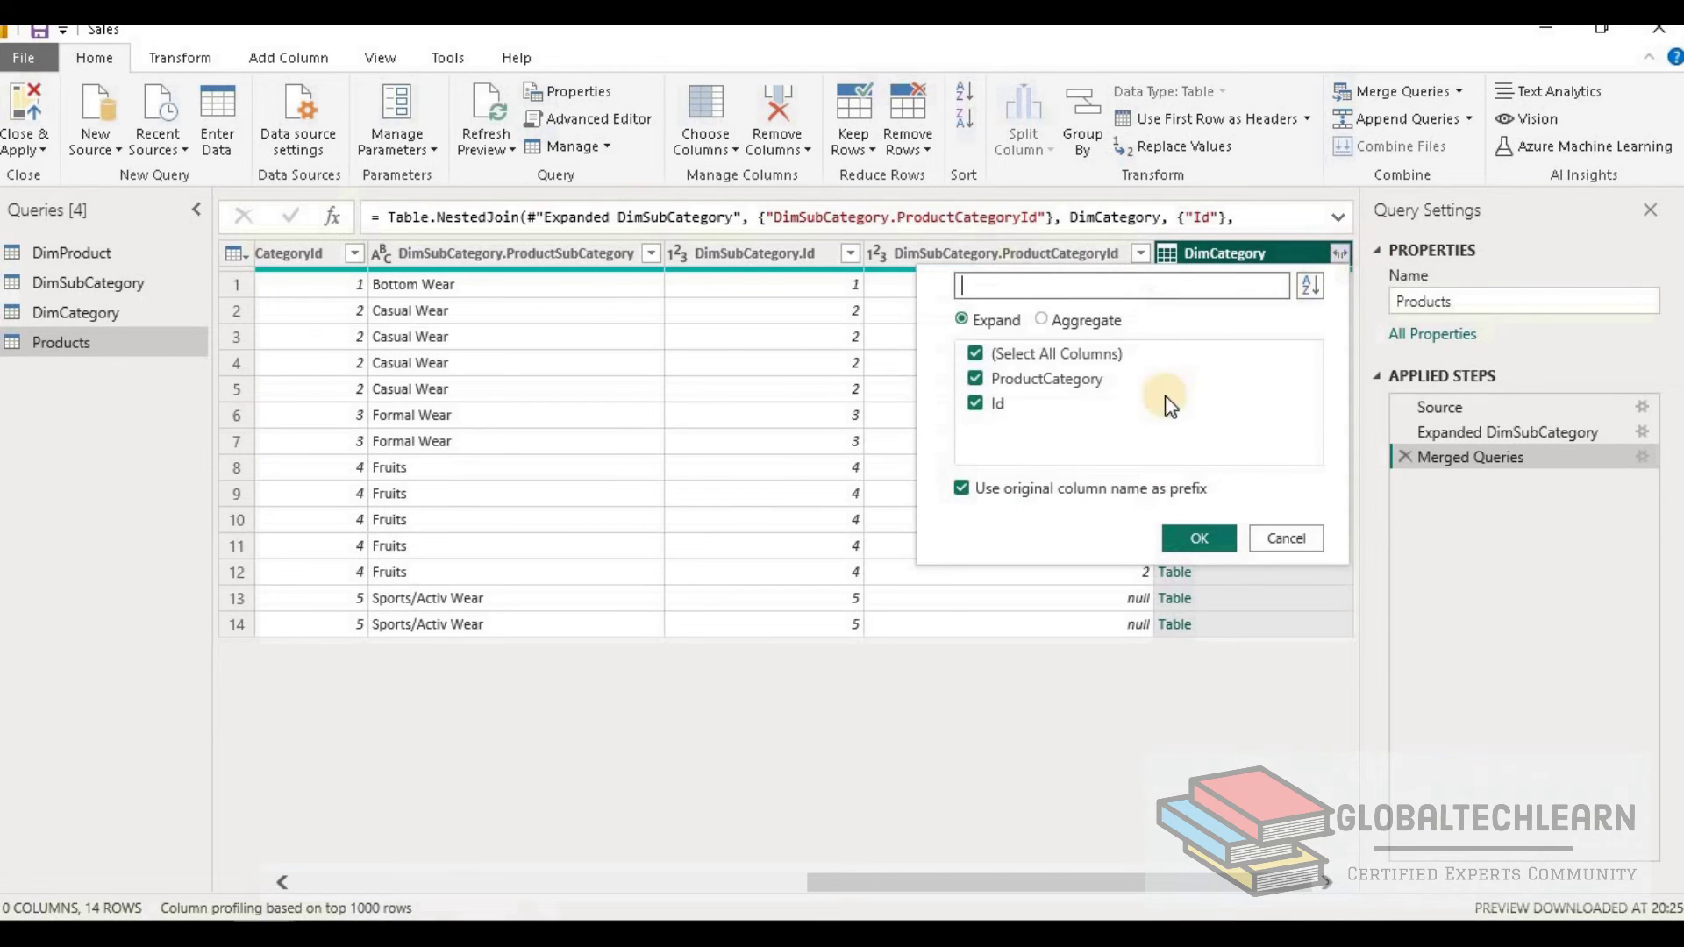
click(1204, 537)
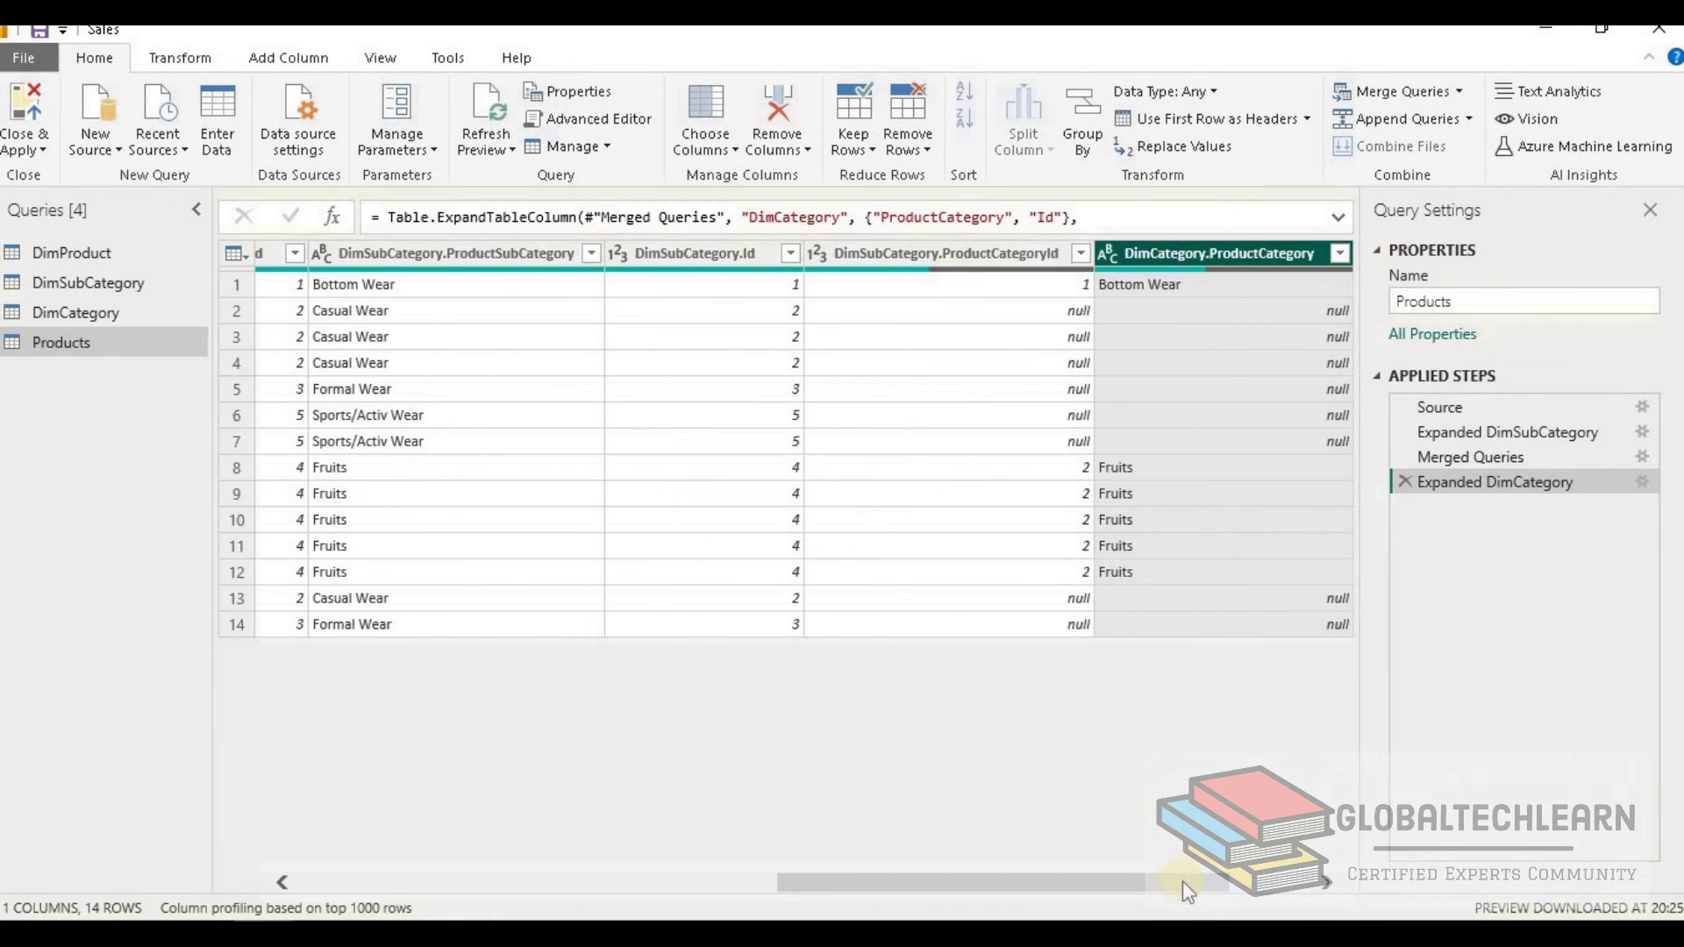
drag(1212, 882, 612, 912)
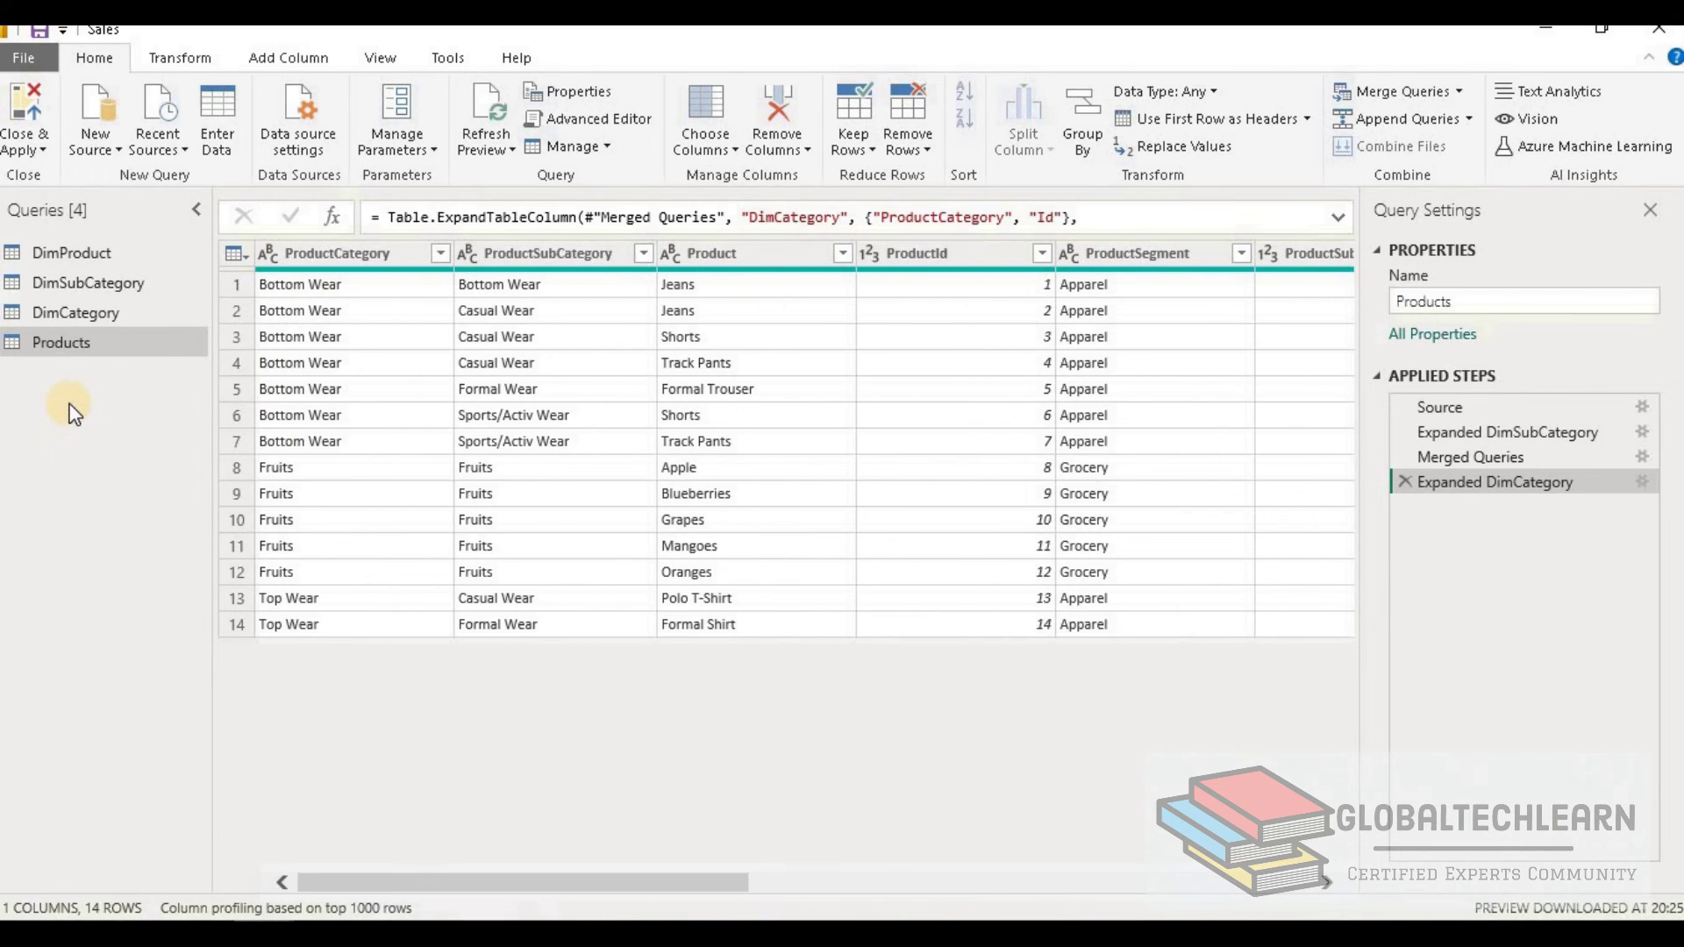
- Review the ProductCategory, Product and DimSubCategory.ProductSubCategory columns and row 14
click(332, 256)
drag(562, 890, 727, 890)
click(368, 263)
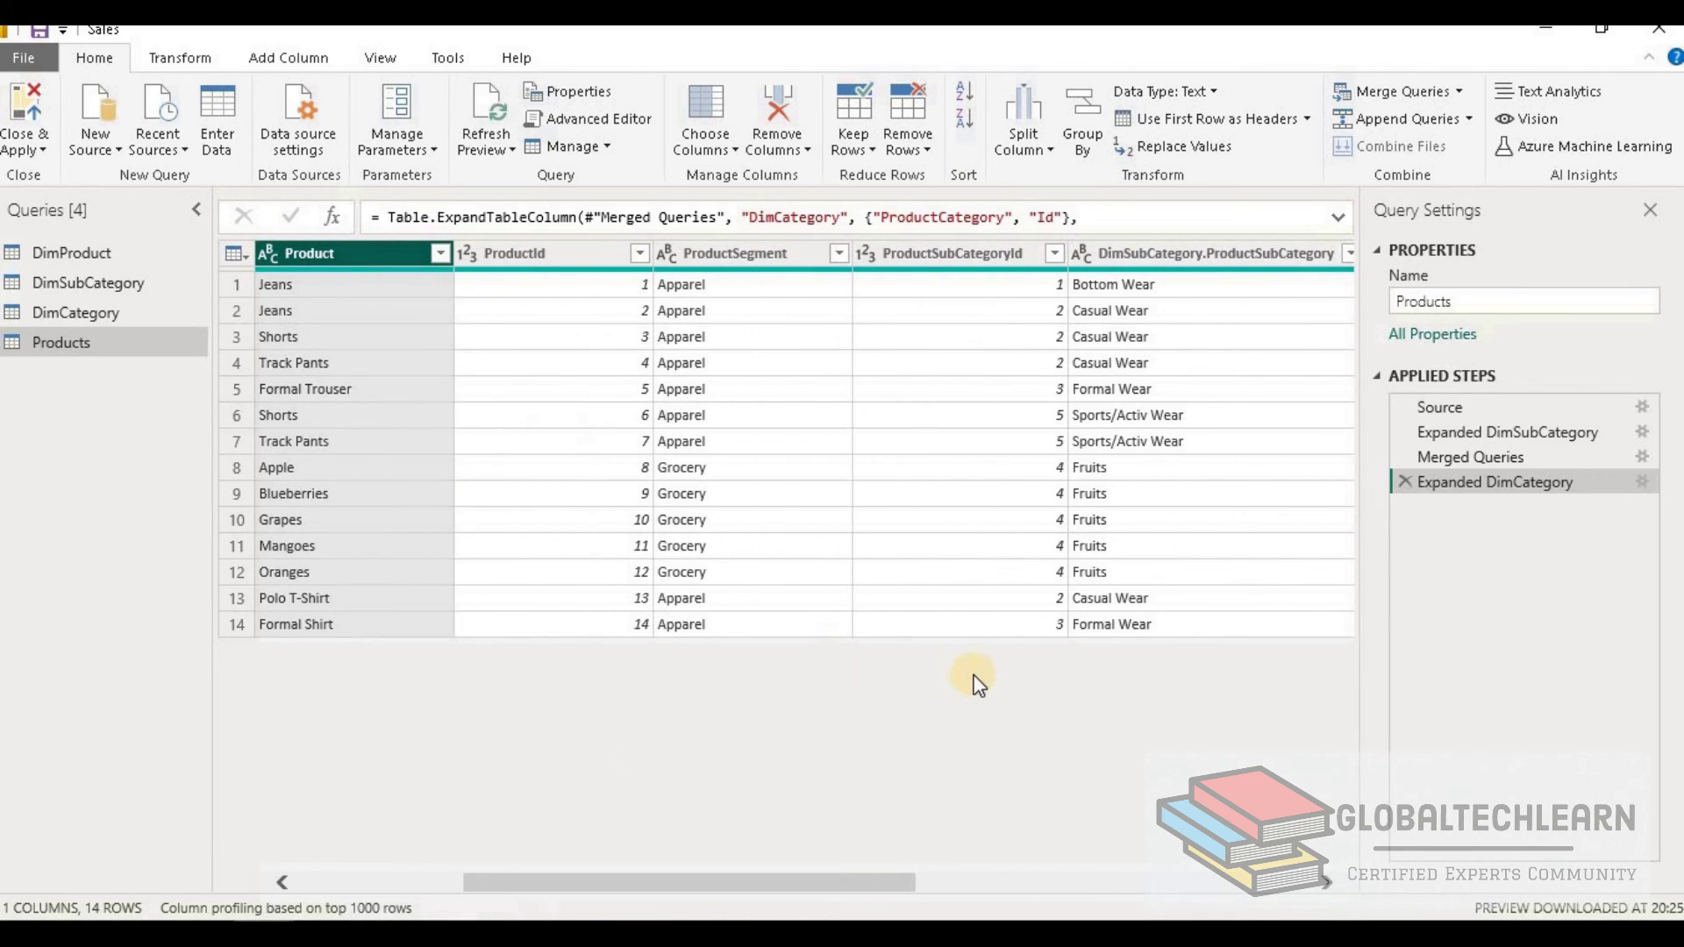
click(1093, 255)
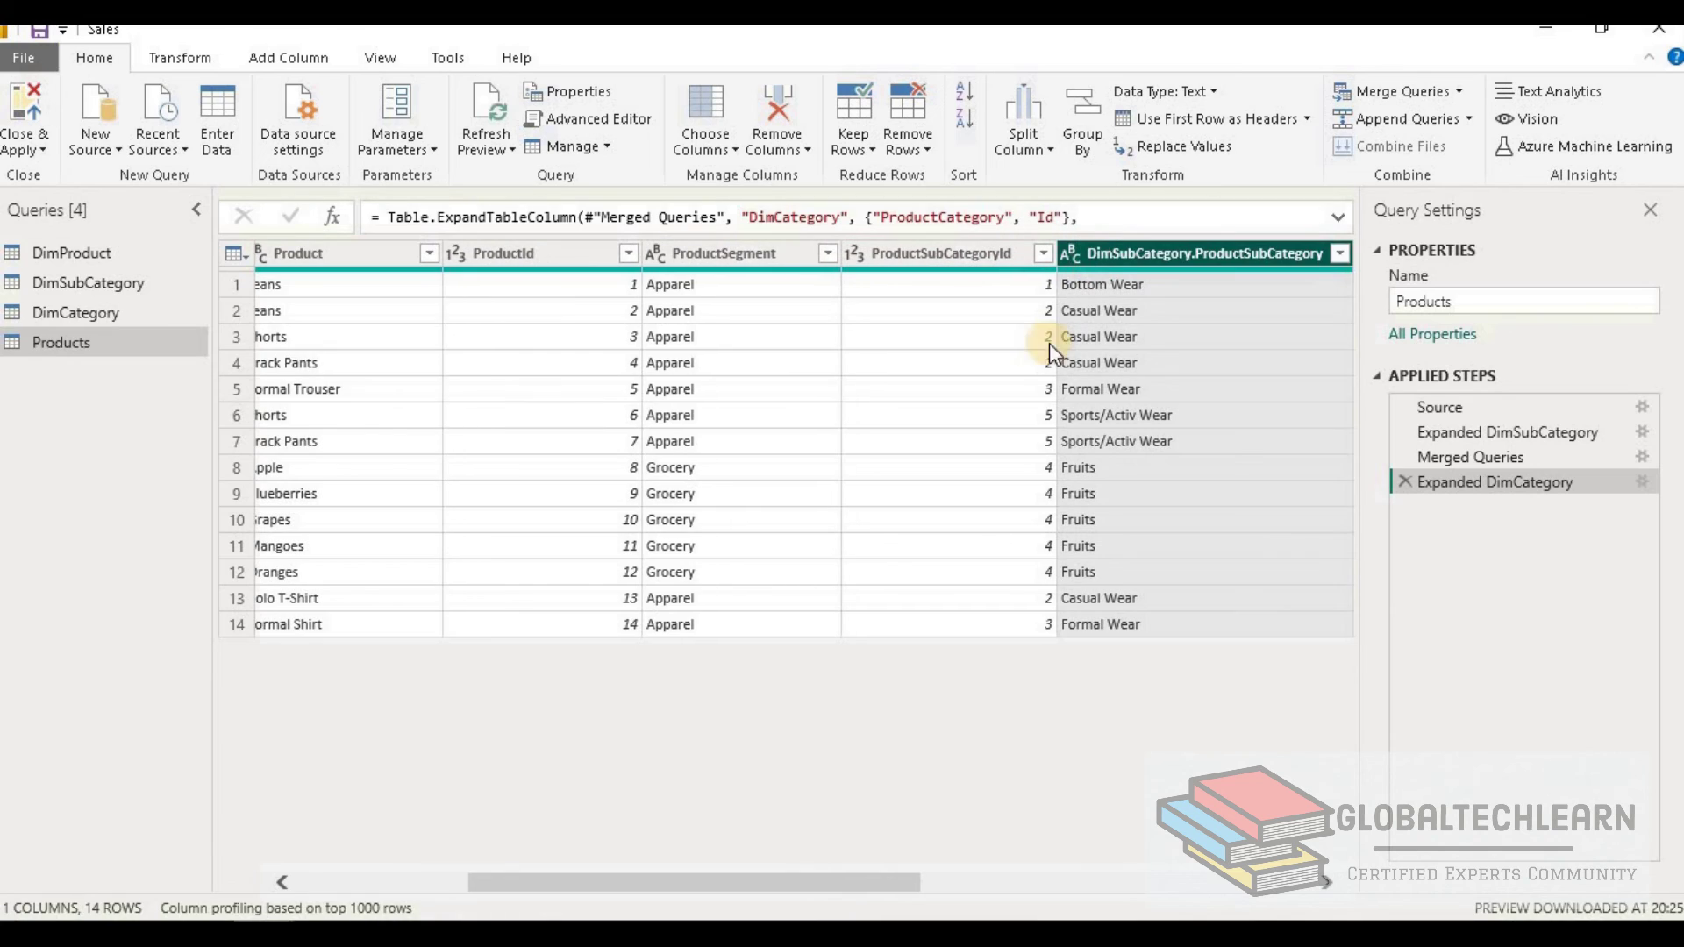
drag(868, 886, 614, 904)
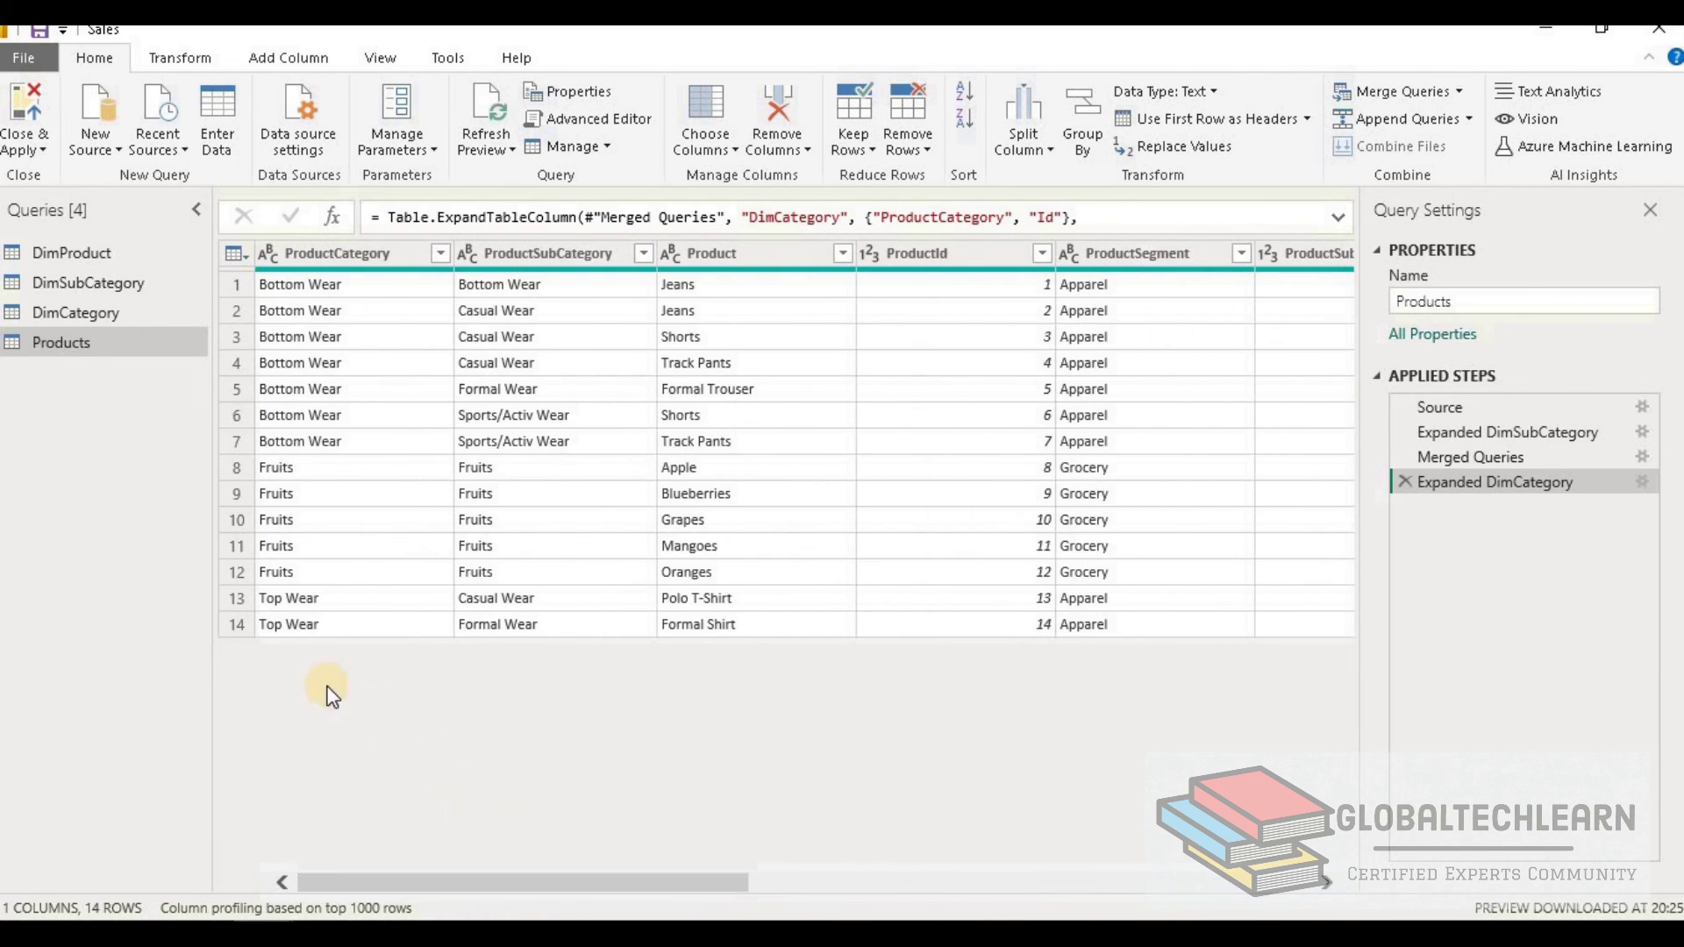
click(235, 624)
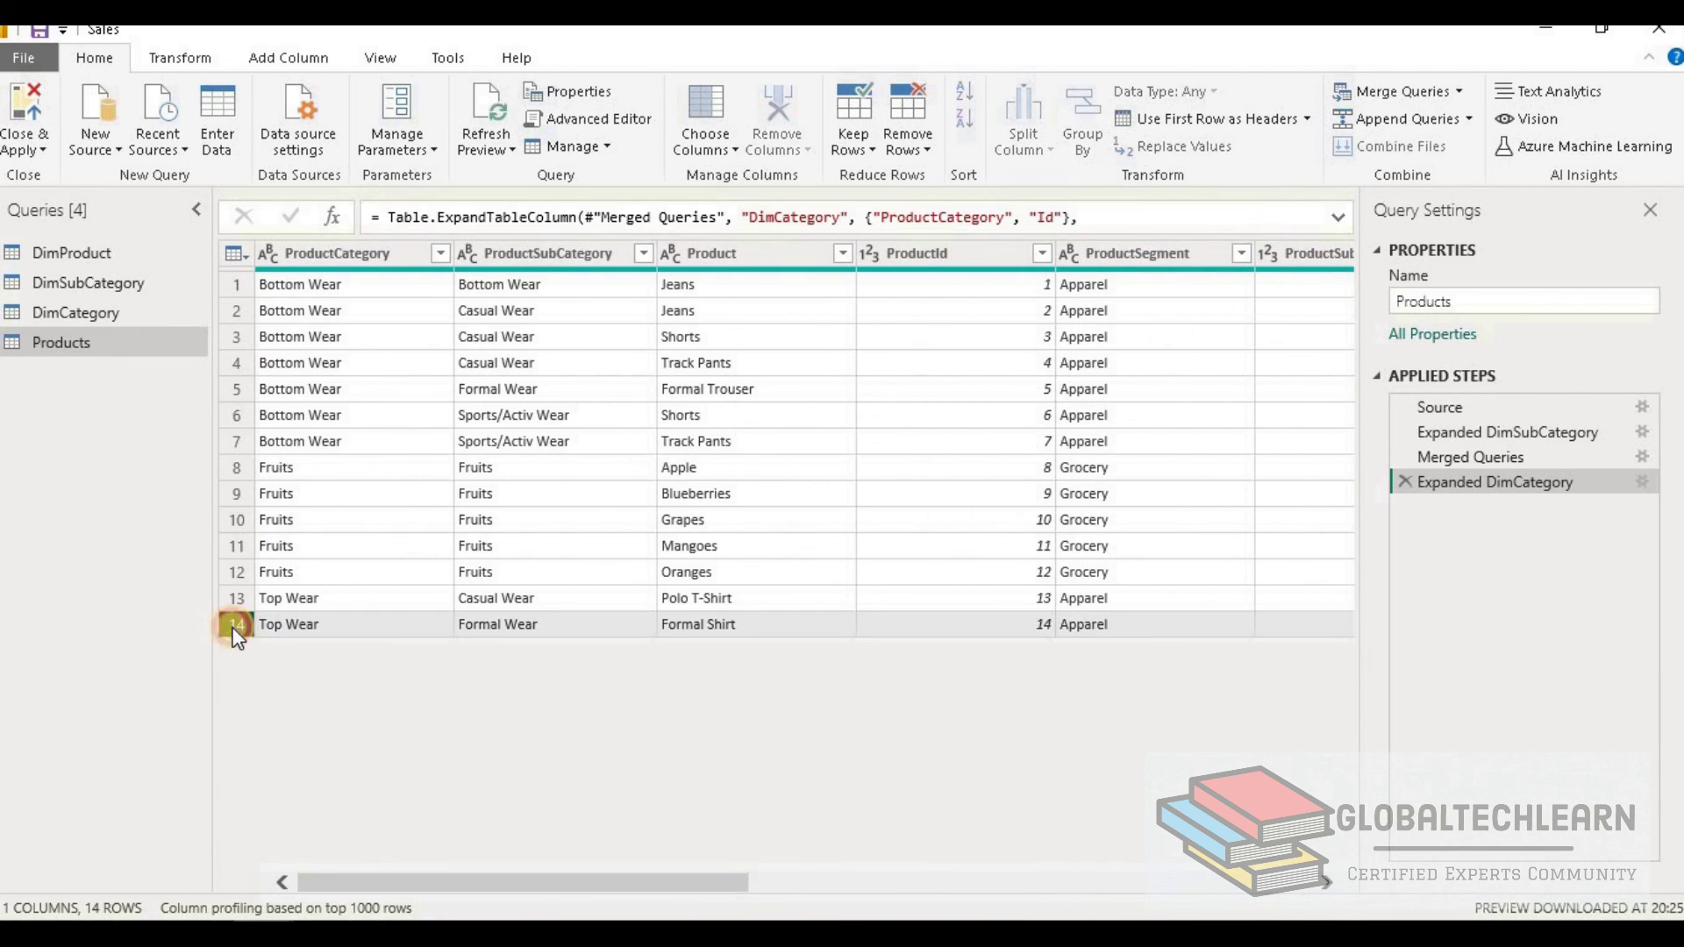